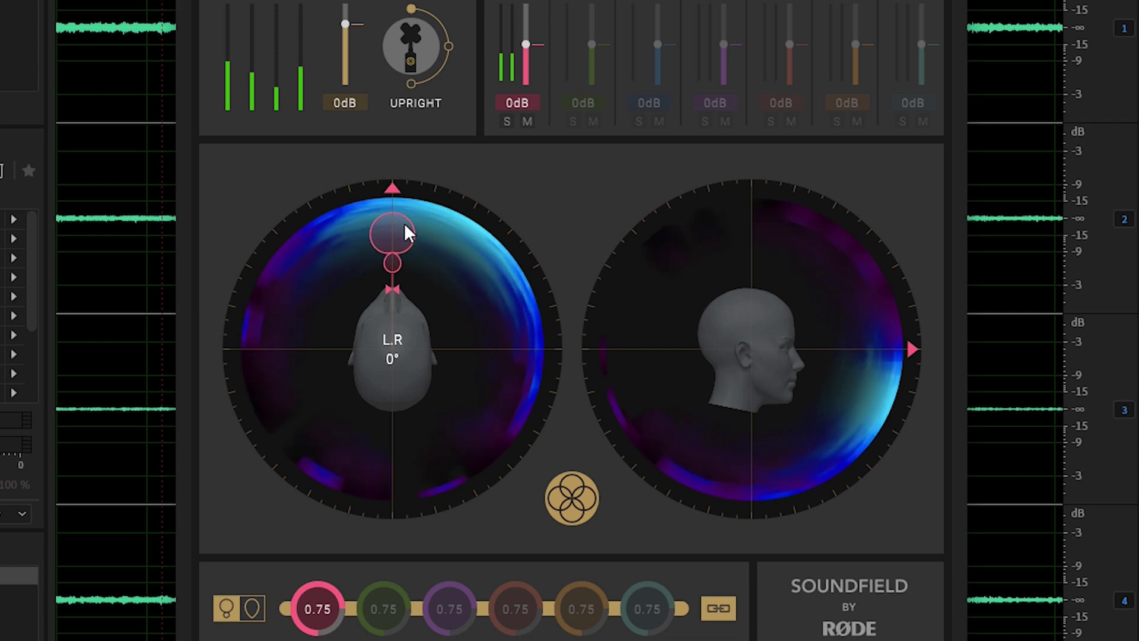
pyautogui.moveTo(405, 226); pyautogui.dragTo(478, 351)
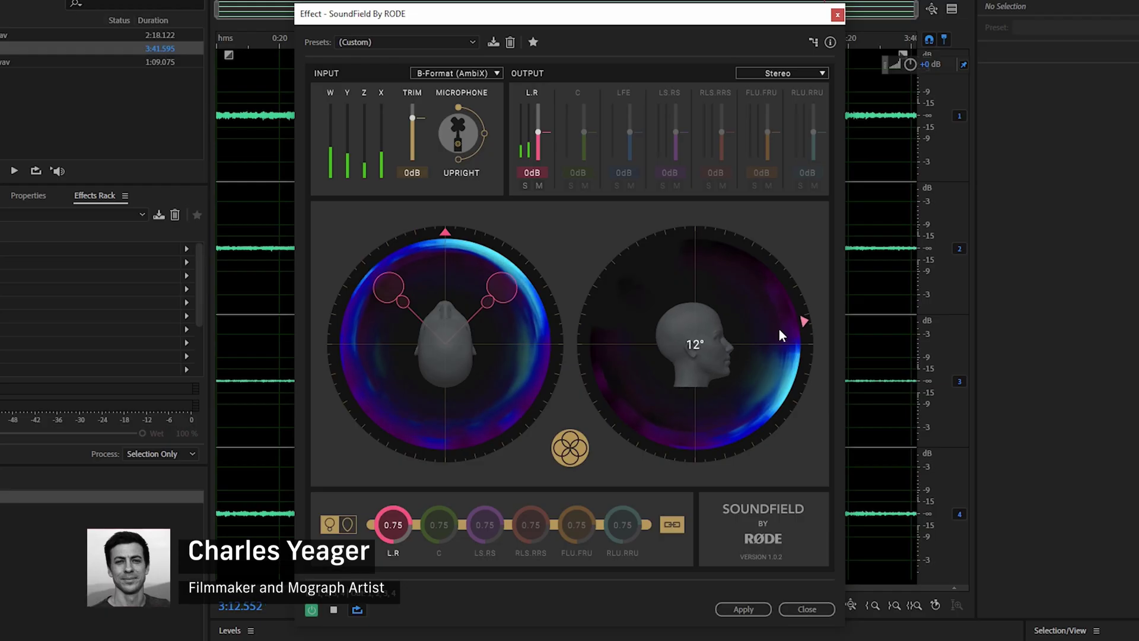
pyautogui.moveTo(779, 328); pyautogui.dragTo(767, 392)
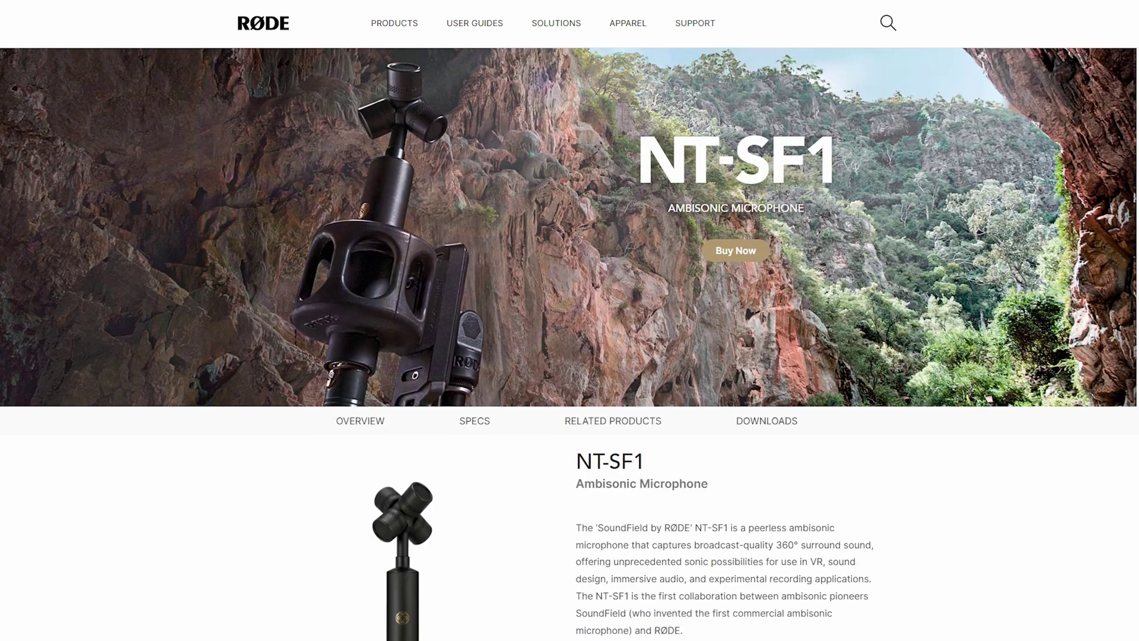
pyautogui.scroll(-1, 569, 356)
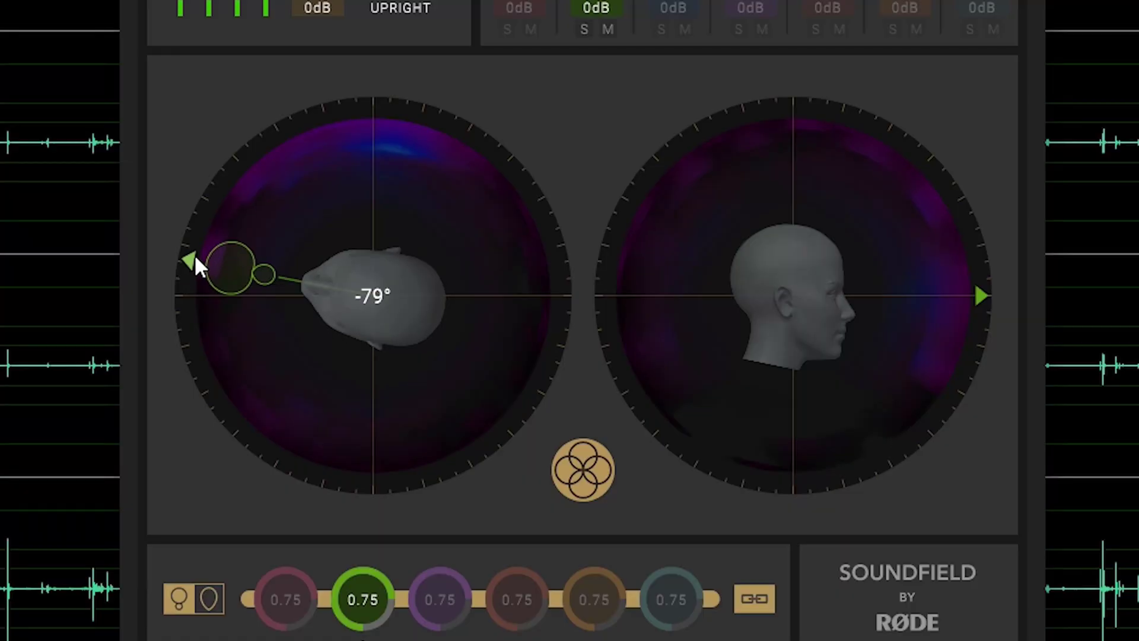
pyautogui.moveTo(194, 254); pyautogui.dragTo(447, 157)
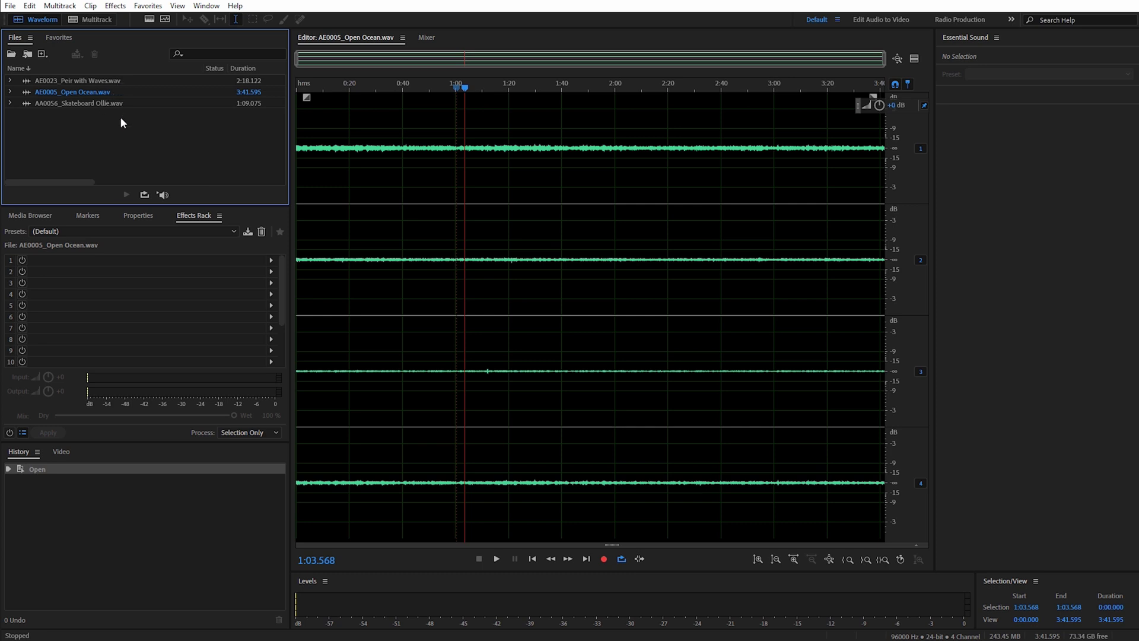
# Step: Select AE0005_Open Ocean.wav and preview its four channels with a short playback
pyautogui.click(104, 93)
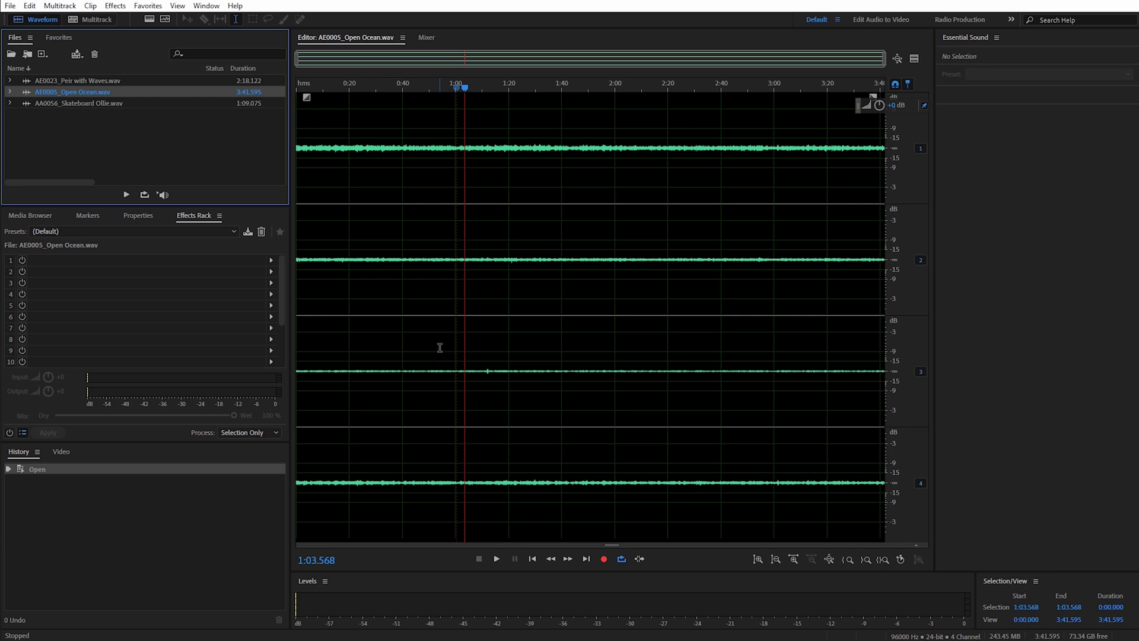
pyautogui.click(497, 559)
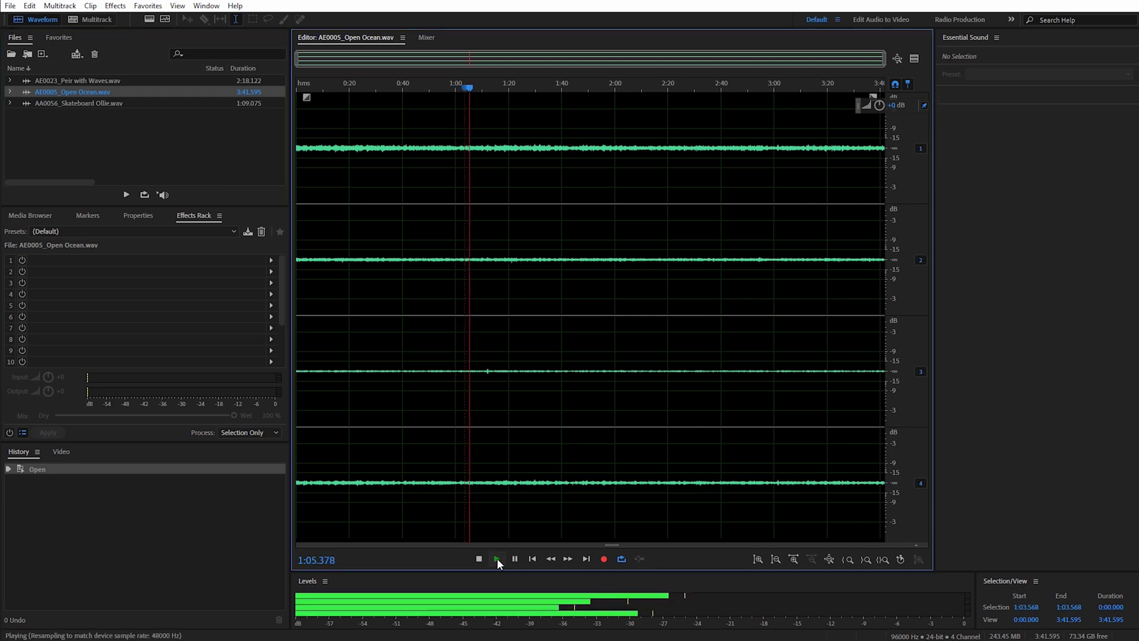
pyautogui.click(515, 559)
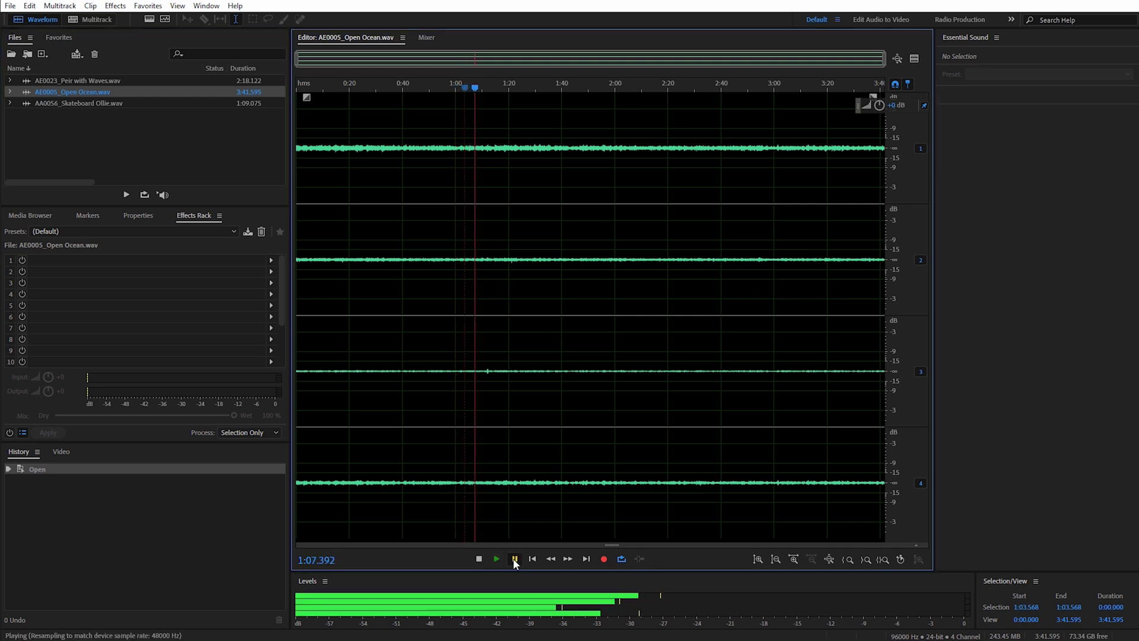
# Step: Disable channels 1 and 2, listen briefly to the other two channels, and re-enable both
pyautogui.click(920, 149)
pyautogui.click(920, 261)
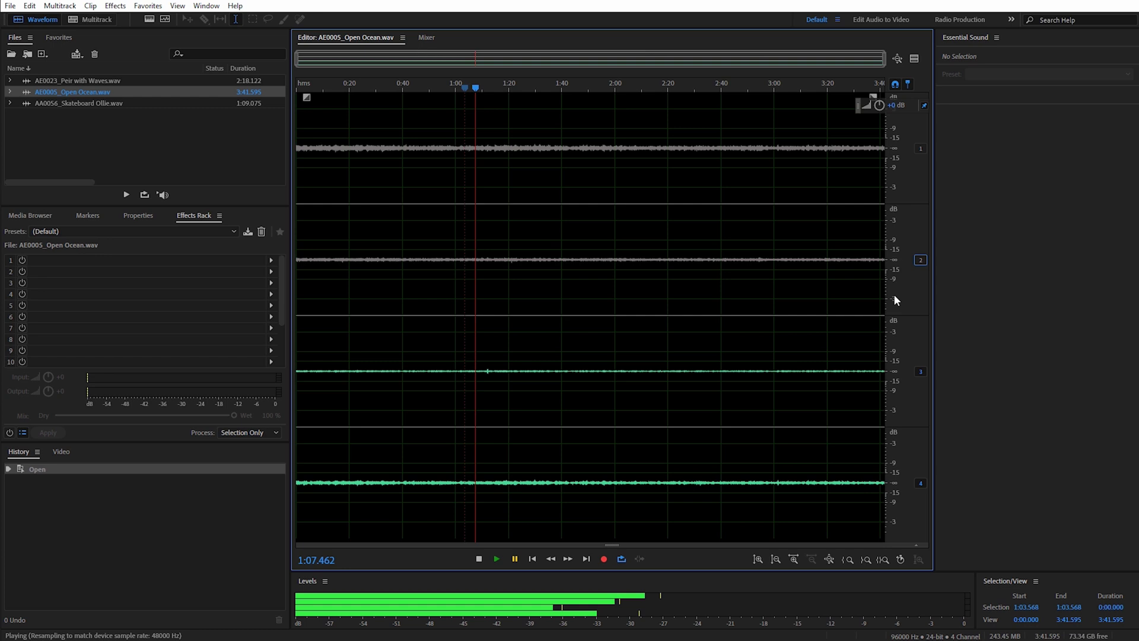
pyautogui.click(497, 559)
pyautogui.click(515, 558)
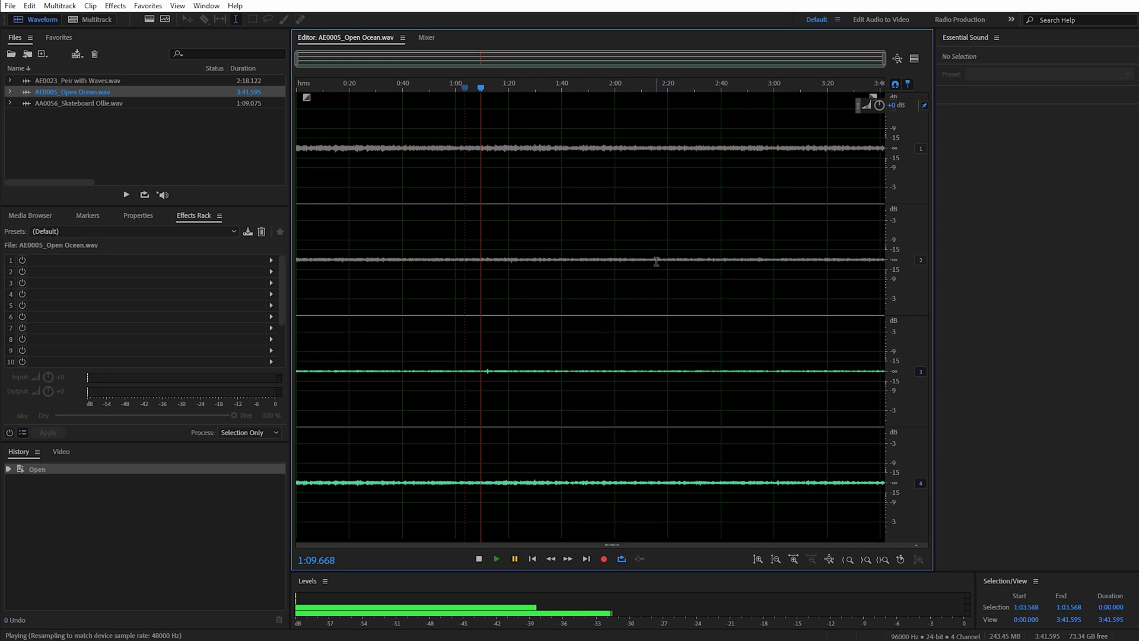
pyautogui.click(921, 148)
pyautogui.click(921, 259)
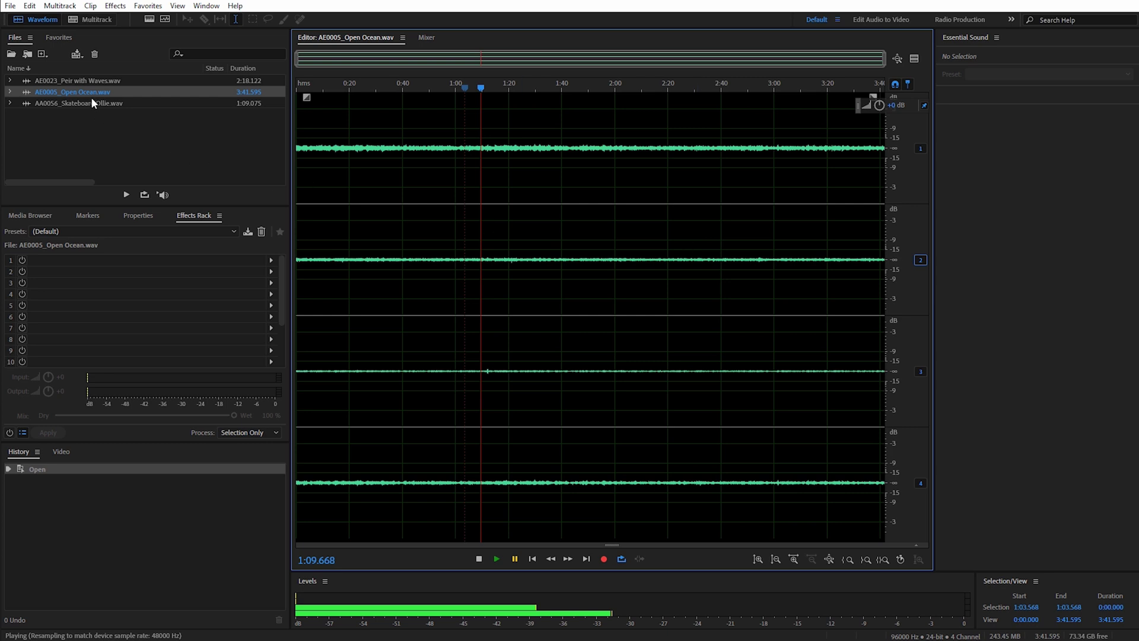
# Step: Open the SoundField By RODE VST effect for the Open Ocean file
pyautogui.click(117, 6)
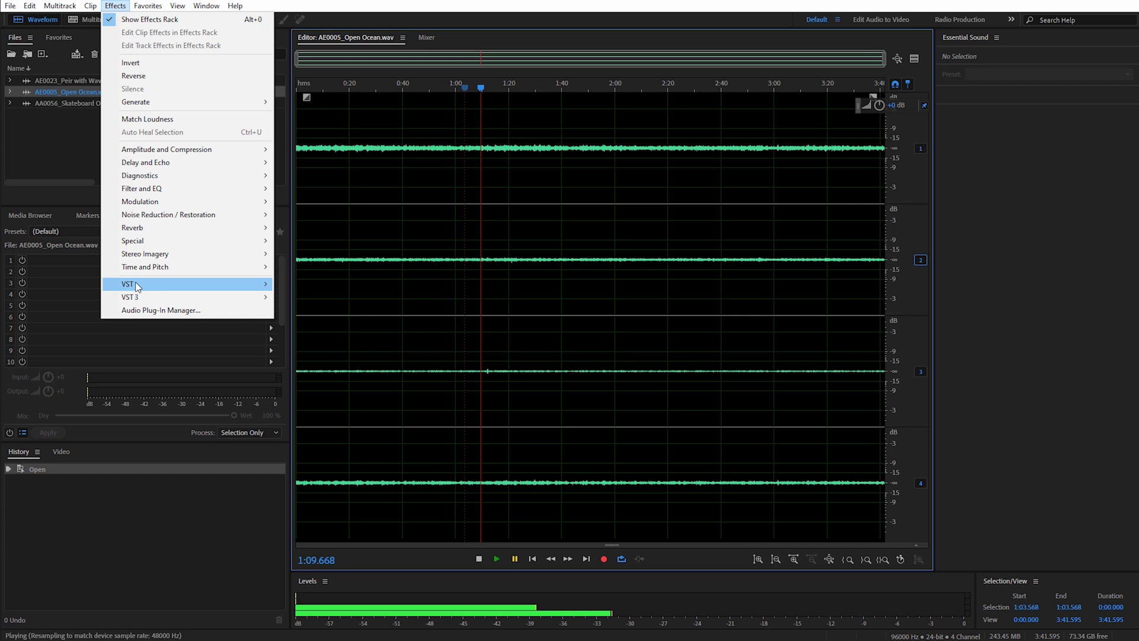
pyautogui.moveTo(135, 287)
pyautogui.moveTo(300, 285)
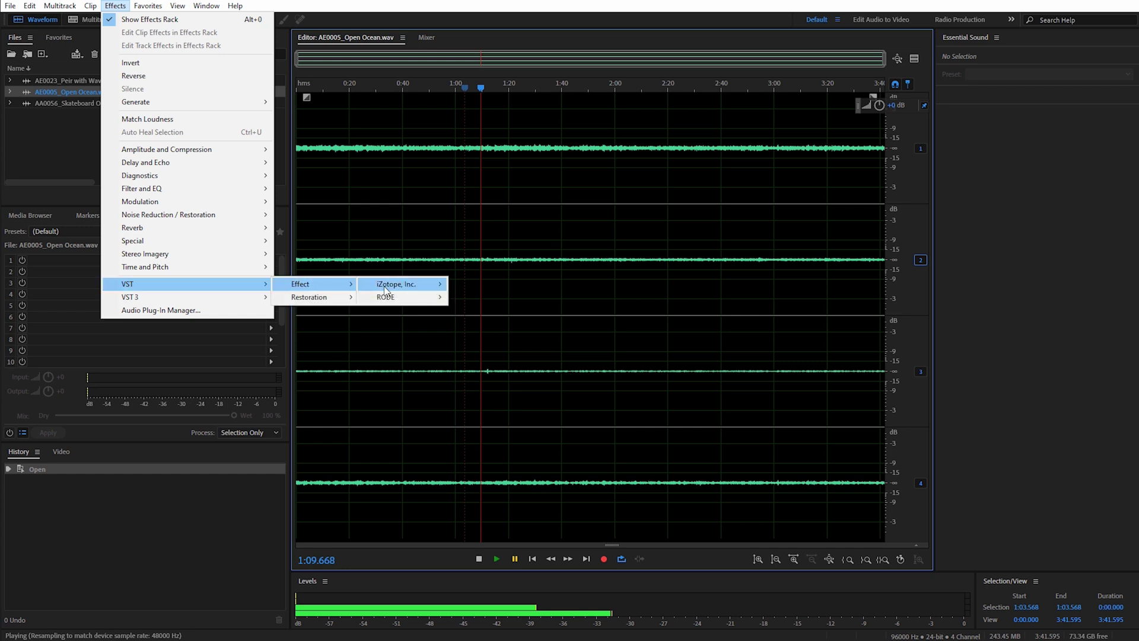
pyautogui.moveTo(395, 298)
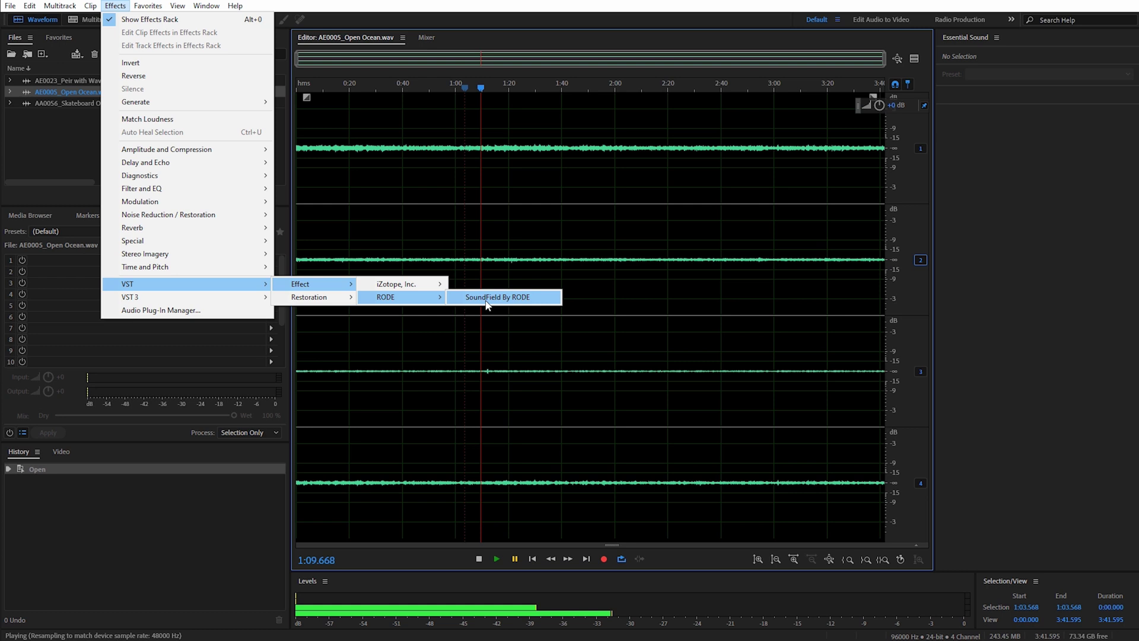
pyautogui.click(486, 302)
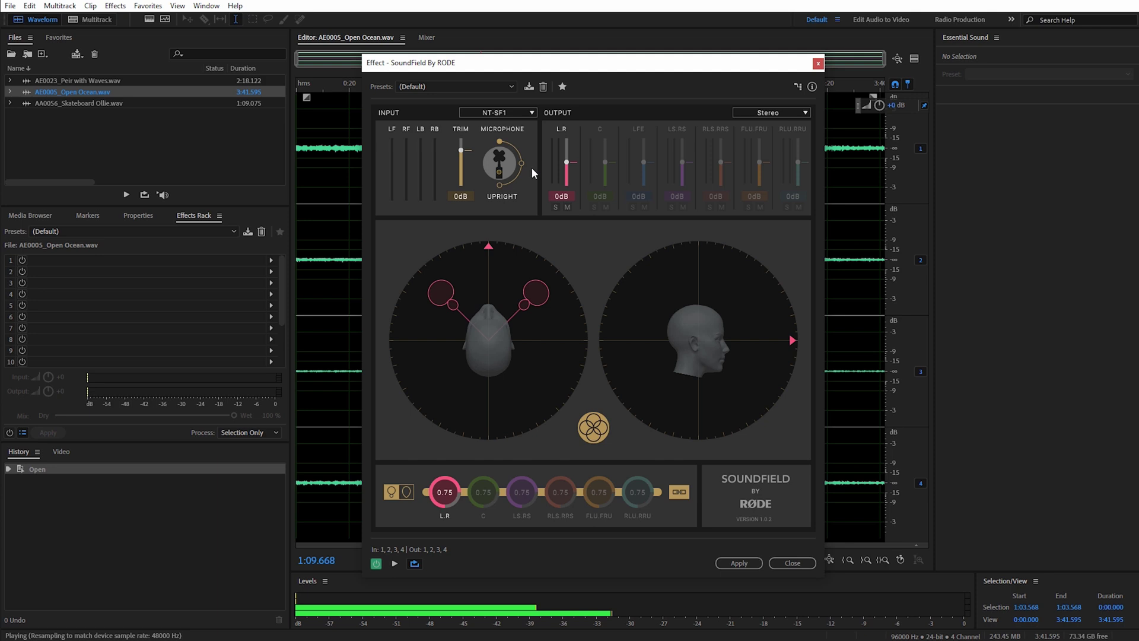
# Step: Set the effect's input format to B-Format (AmbiX) and start the preview playback
pyautogui.click(513, 115)
pyautogui.click(510, 151)
pyautogui.click(393, 564)
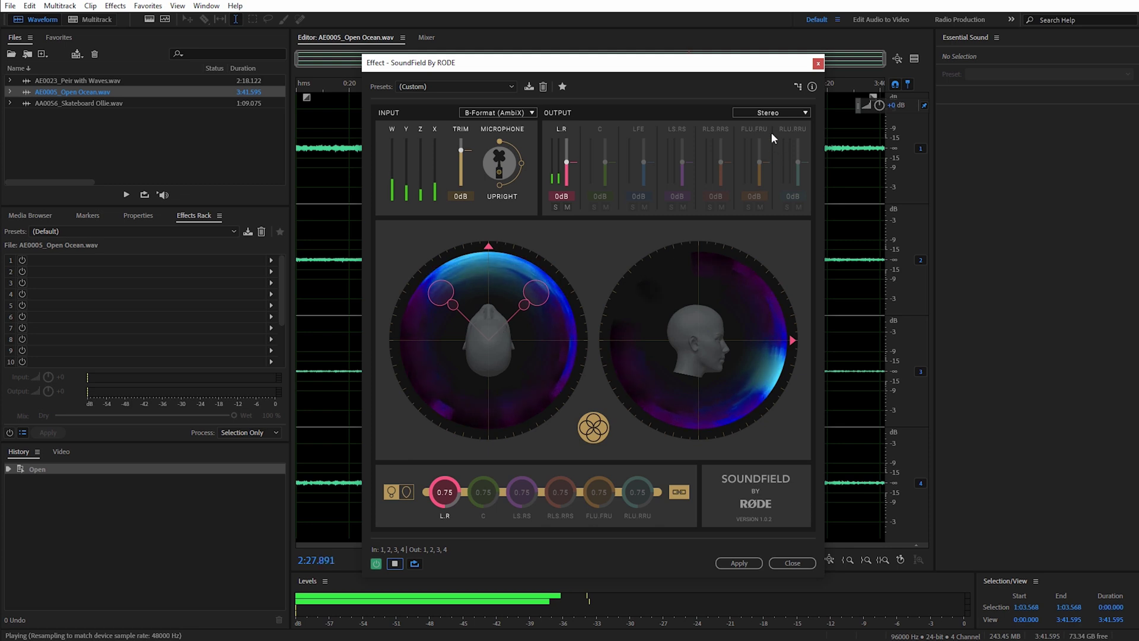
# Step: Rotate the virtual microphones to about -179° and back to the front, and tilt their elevation upward and back to about level
pyautogui.moveTo(525, 306)
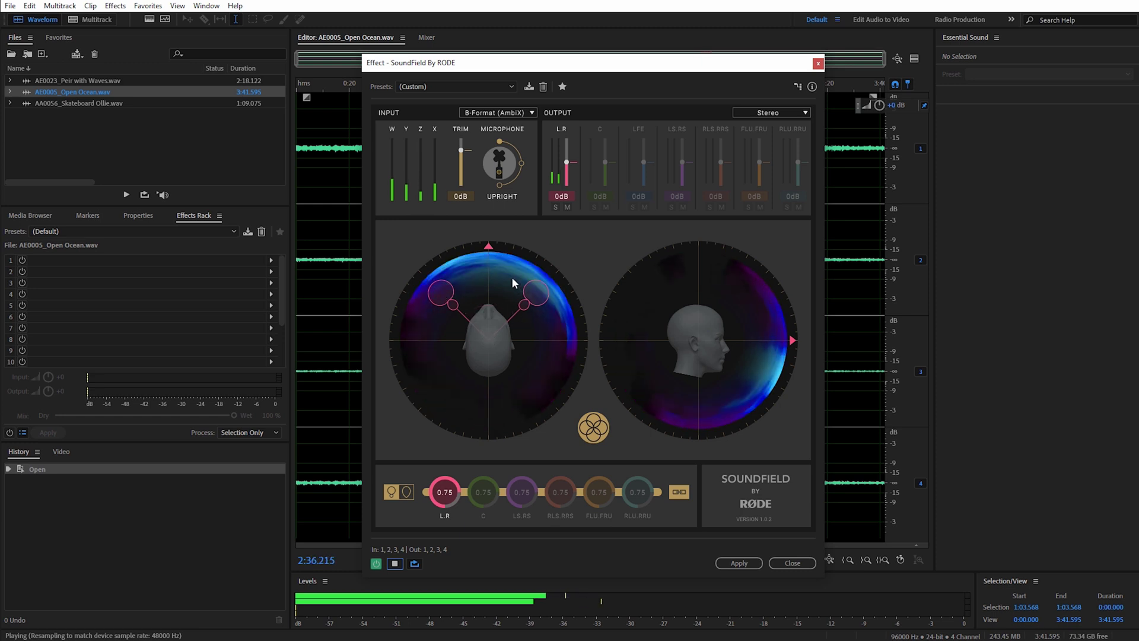
pyautogui.moveTo(488, 246)
pyautogui.mouseDown()
pyautogui.moveTo(396, 287)
pyautogui.moveTo(374, 350)
pyautogui.moveTo(408, 414)
pyautogui.moveTo(487, 439)
pyautogui.mouseUp()
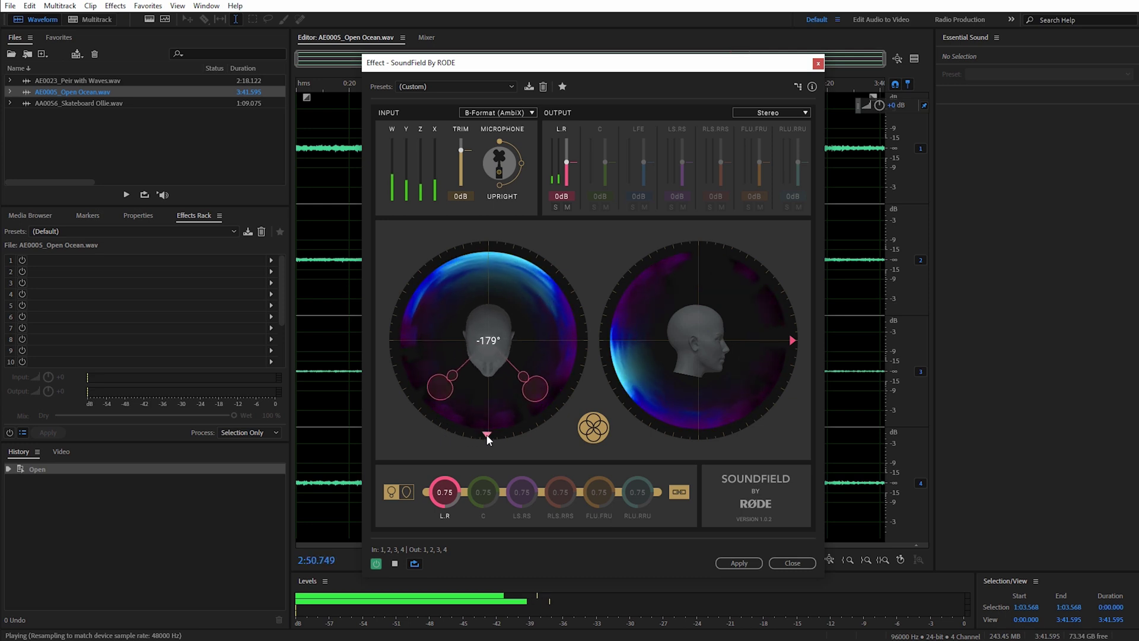
pyautogui.moveTo(485, 440)
pyautogui.mouseDown()
pyautogui.moveTo(435, 383)
pyautogui.moveTo(454, 300)
pyautogui.moveTo(489, 282)
pyautogui.mouseUp()
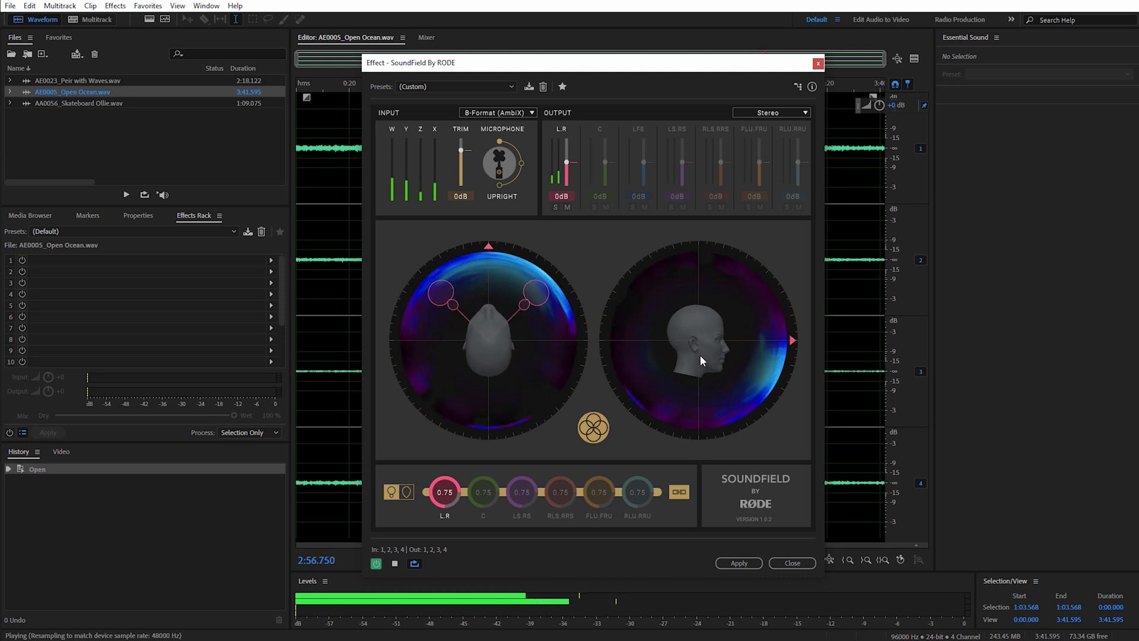
pyautogui.moveTo(794, 338)
pyautogui.mouseDown()
pyautogui.moveTo(773, 399)
pyautogui.moveTo(801, 350)
pyautogui.moveTo(801, 297)
pyautogui.moveTo(779, 255)
pyautogui.moveTo(734, 231)
pyautogui.mouseUp()
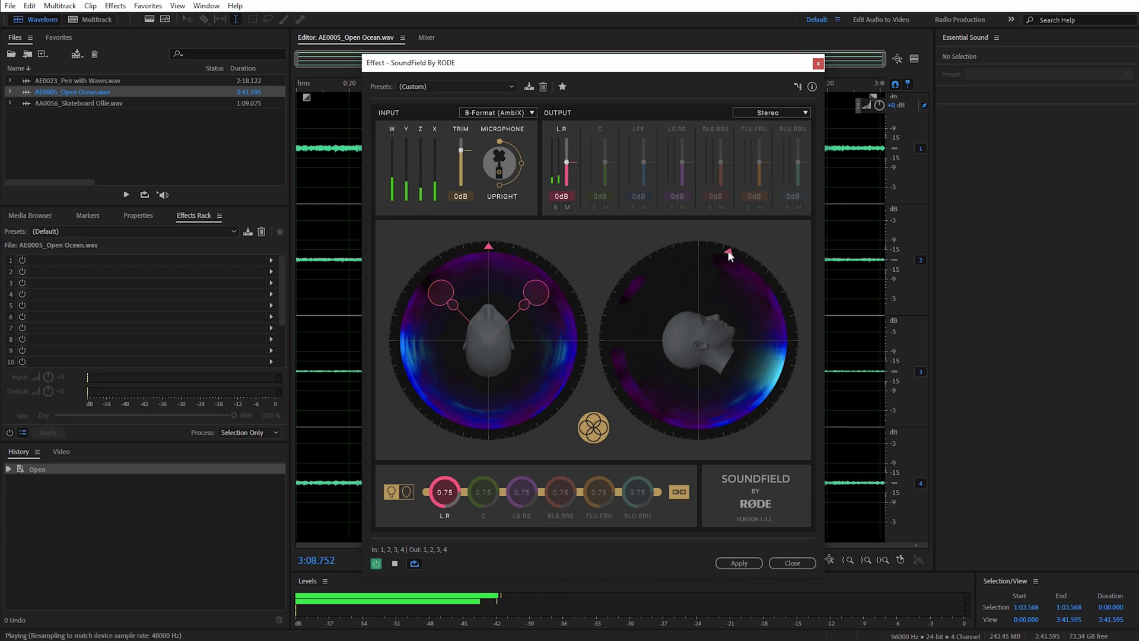
pyautogui.moveTo(733, 248)
pyautogui.mouseDown()
pyautogui.moveTo(763, 305)
pyautogui.moveTo(762, 378)
pyautogui.moveTo(785, 343)
pyautogui.mouseUp()
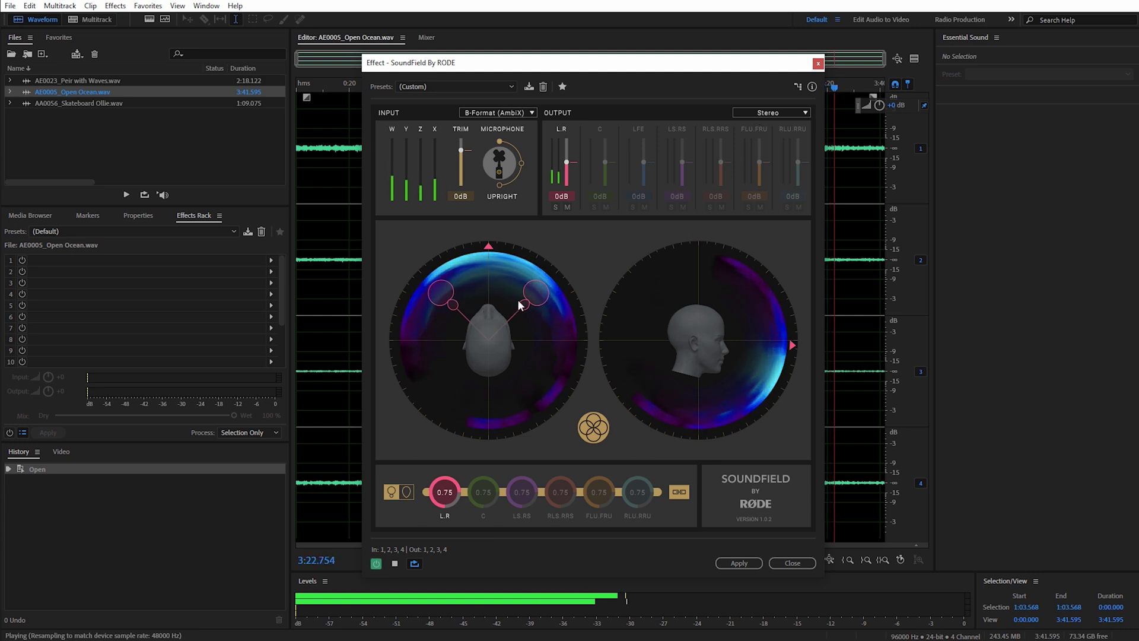
# Step: Narrow the L.R virtual microphone pair to 10° and widen it to 180°
pyautogui.moveTo(451, 305)
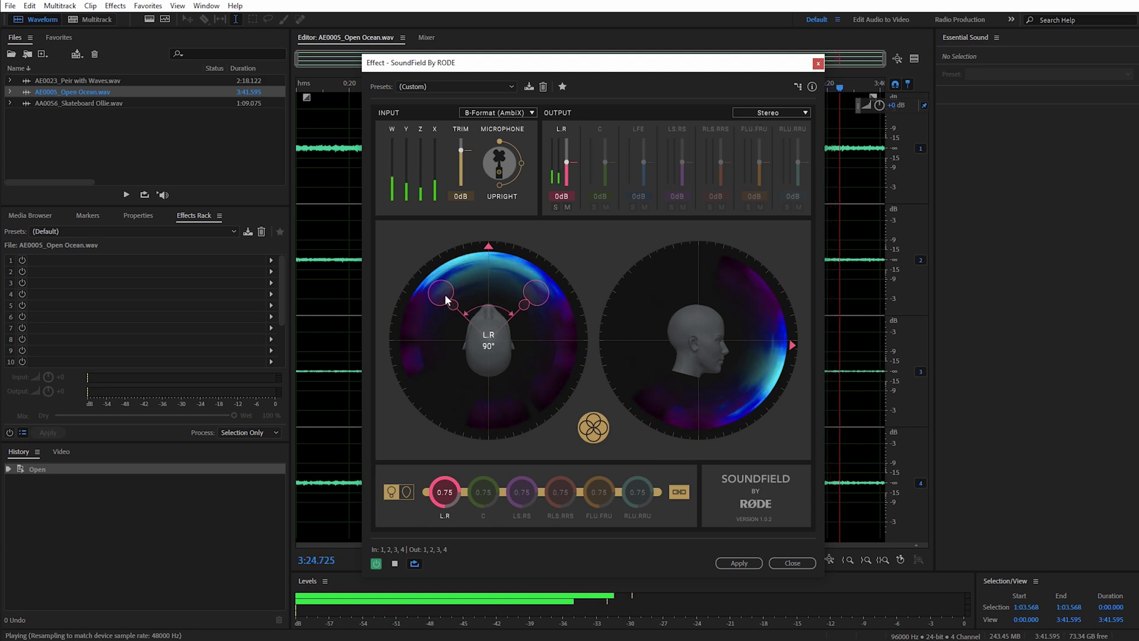
pyautogui.moveTo(454, 302)
pyautogui.mouseDown()
pyautogui.moveTo(448, 294)
pyautogui.moveTo(485, 281)
pyautogui.moveTo(496, 249)
pyautogui.mouseUp()
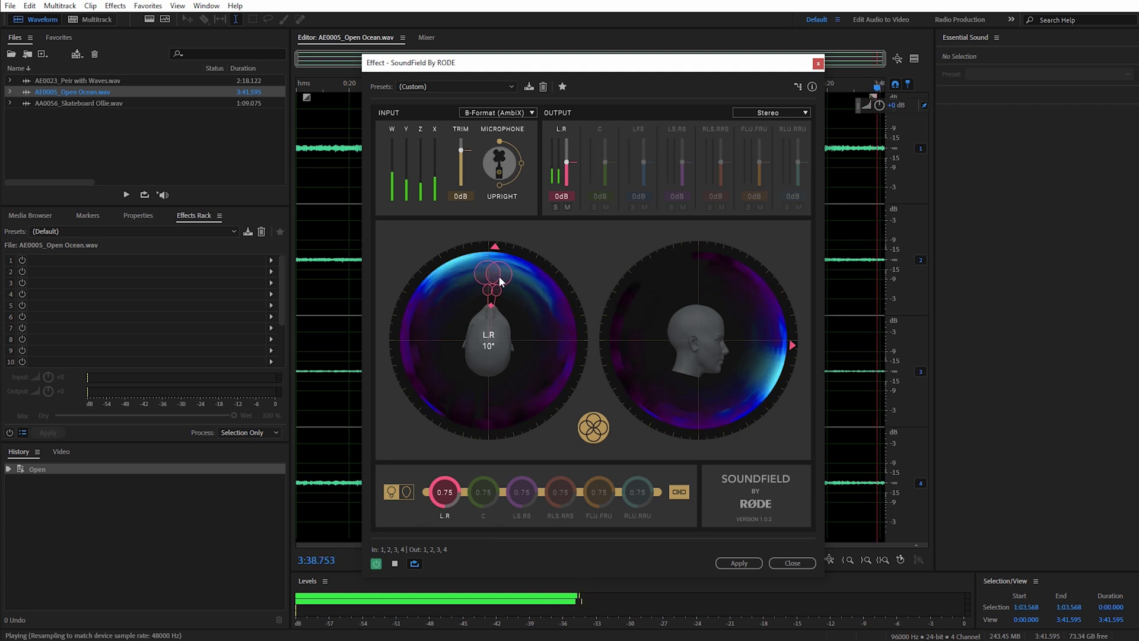
pyautogui.moveTo(502, 273); pyautogui.dragTo(544, 342)
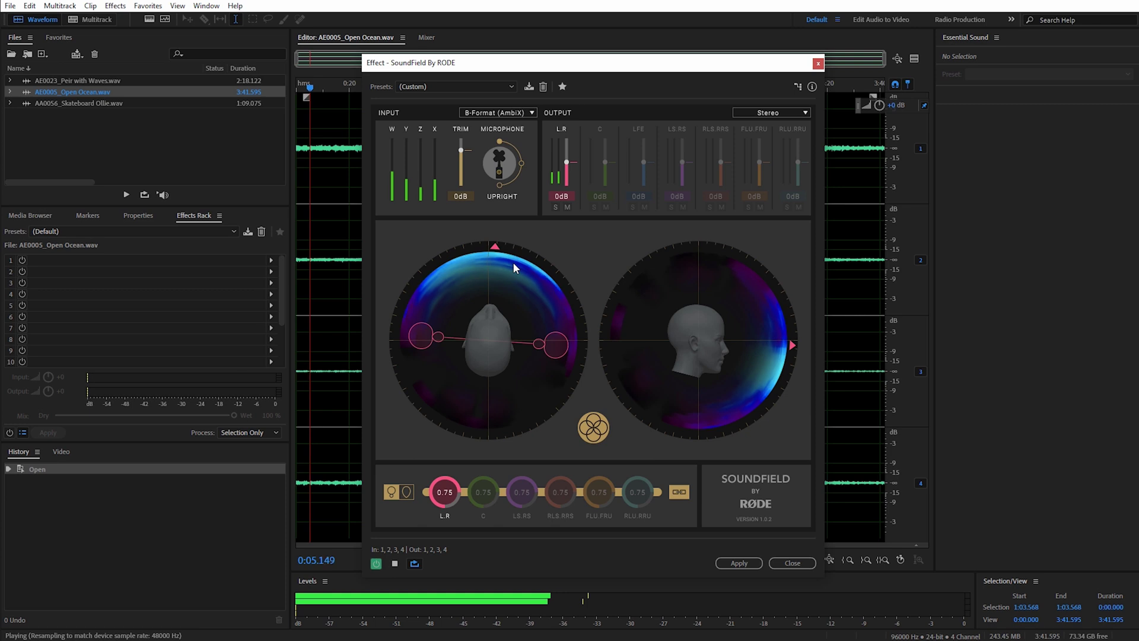
pyautogui.moveTo(546, 341)
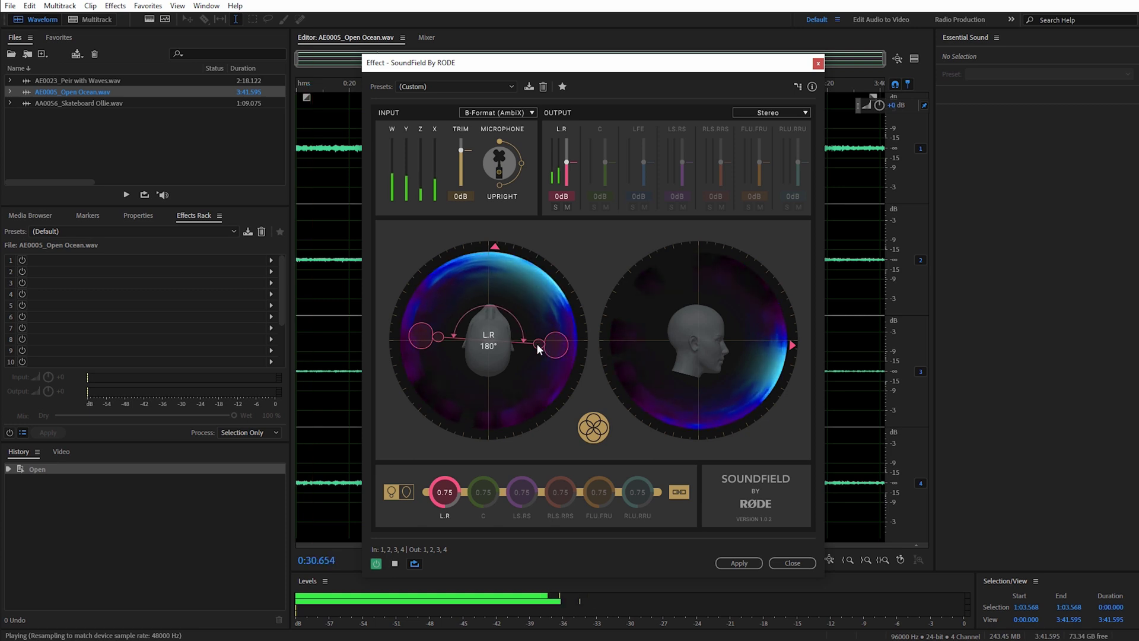
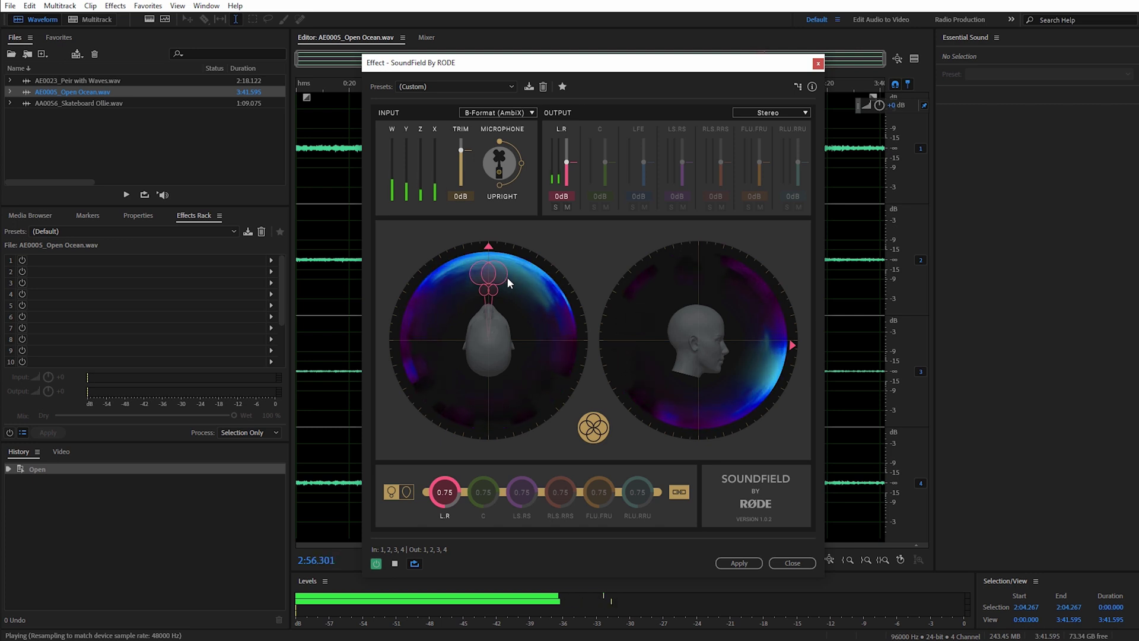
# Step: Stop the preview, reselect B-Format (AmbiX) as the input format, restart playback and moderately widen the L.R microphone pair in front of the head
pyautogui.press('space')
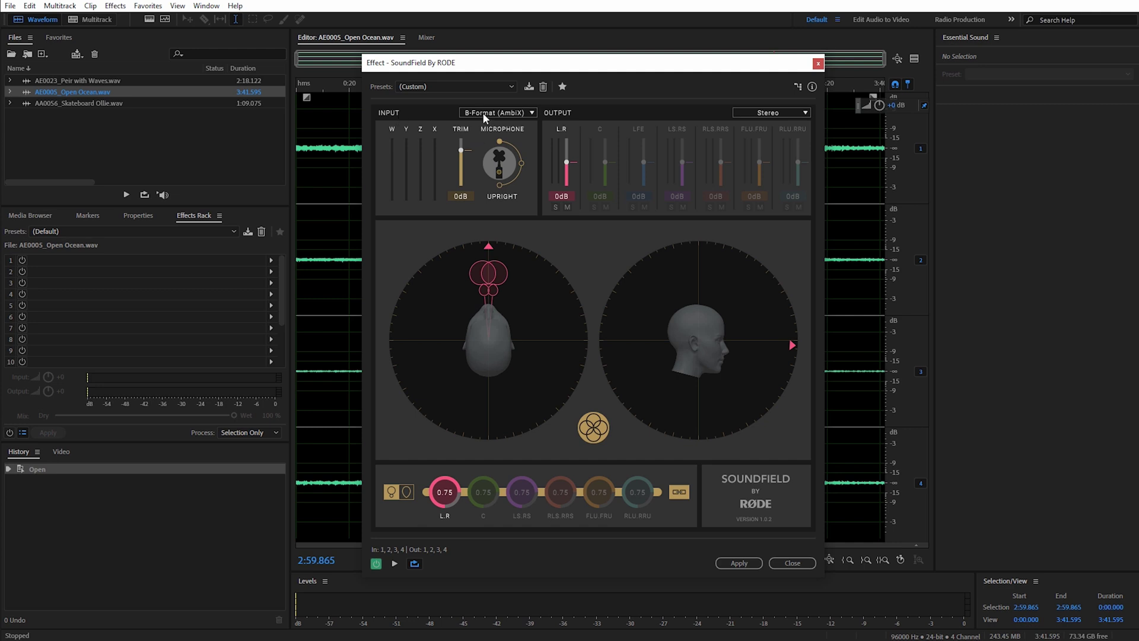
pyautogui.click(514, 115)
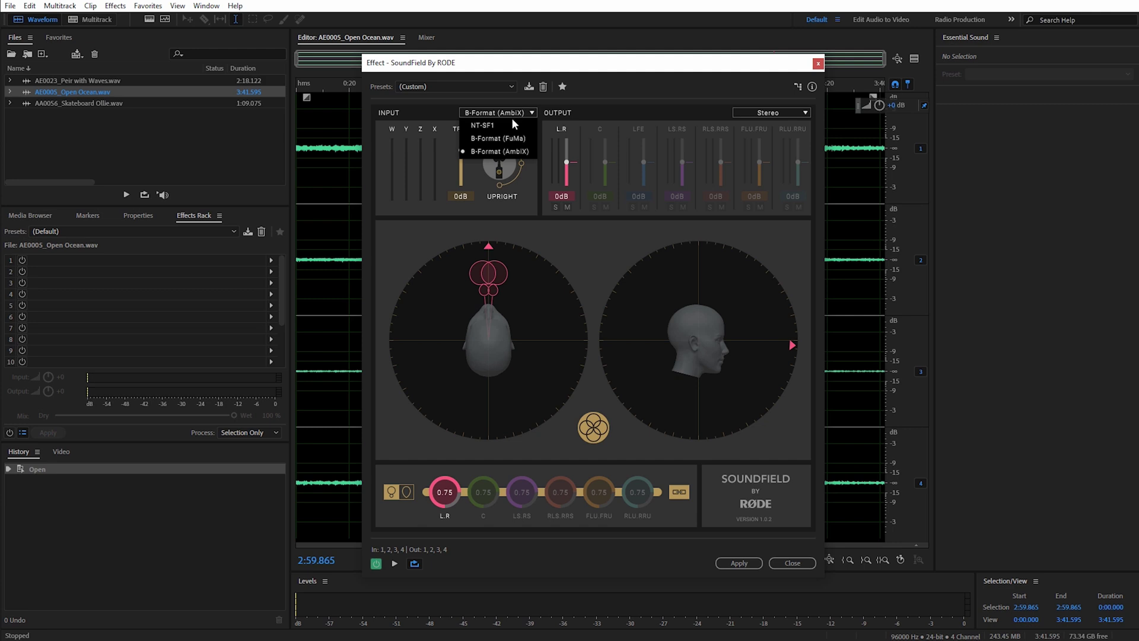
pyautogui.click(516, 151)
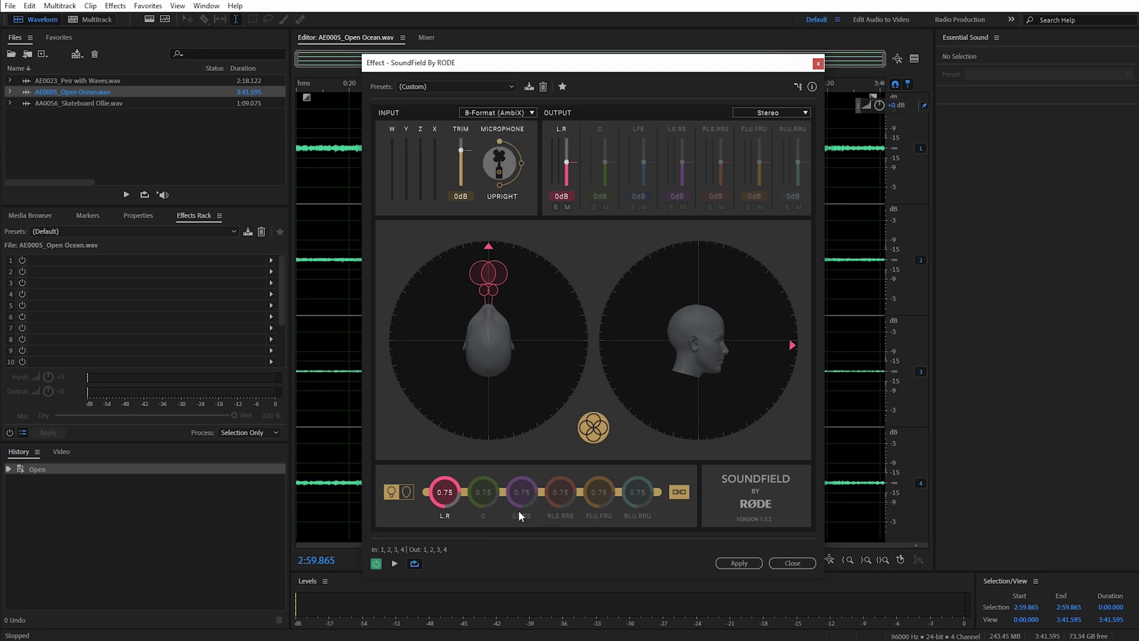
pyautogui.click(395, 564)
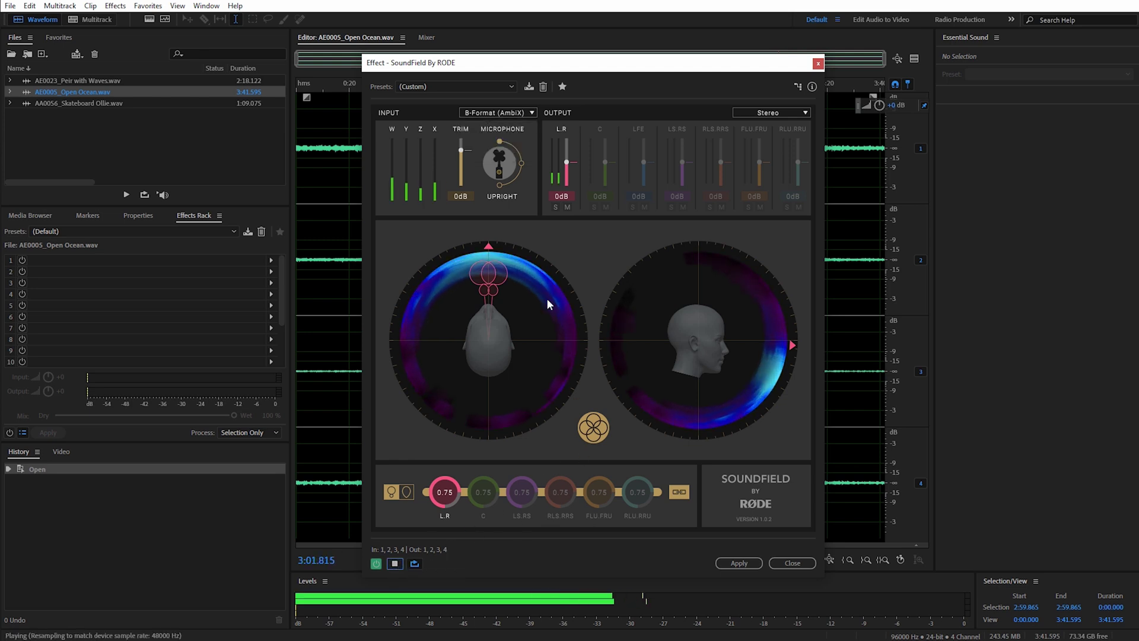
pyautogui.moveTo(490, 273); pyautogui.dragTo(527, 284)
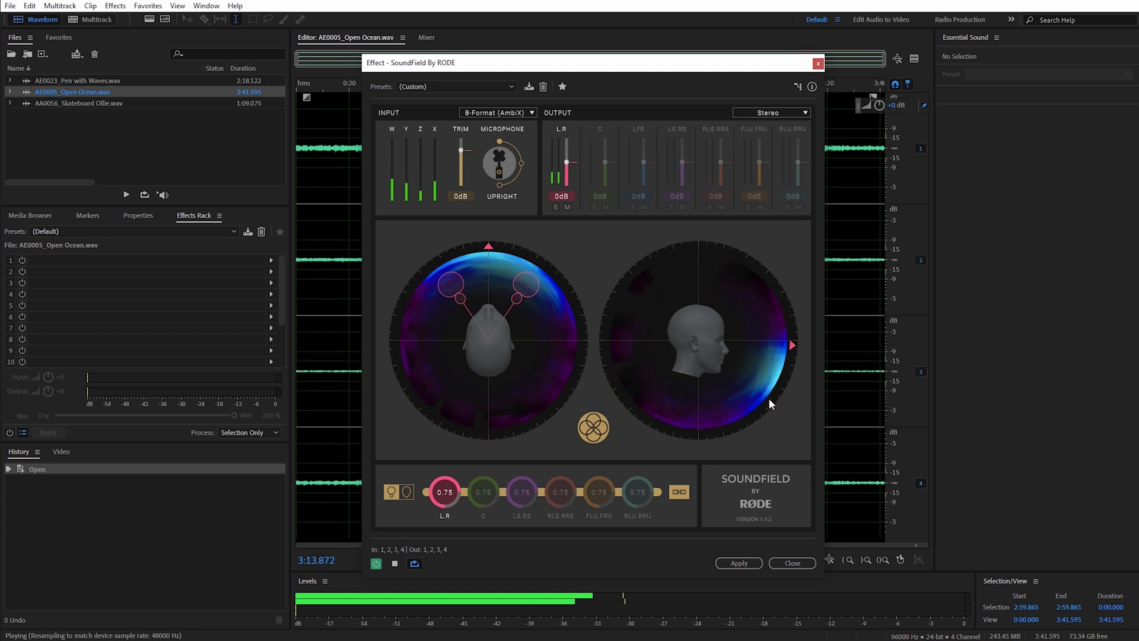
# Step: Try NT-SF1 as the input format during playback and return it to B-Format (AmbiX)
pyautogui.click(520, 117)
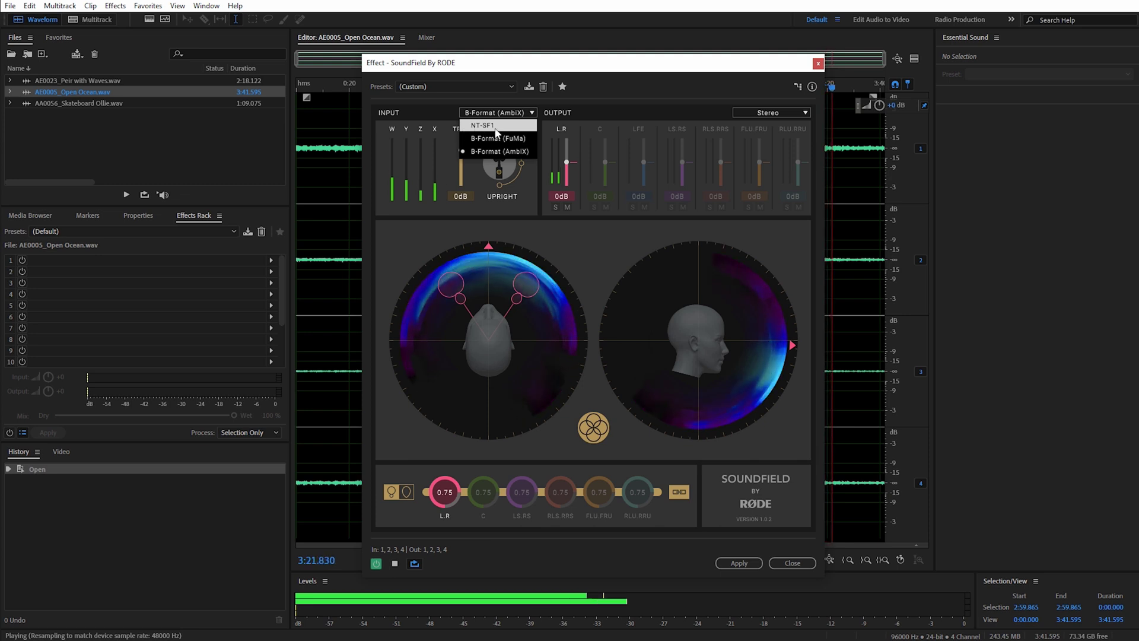
pyautogui.click(496, 129)
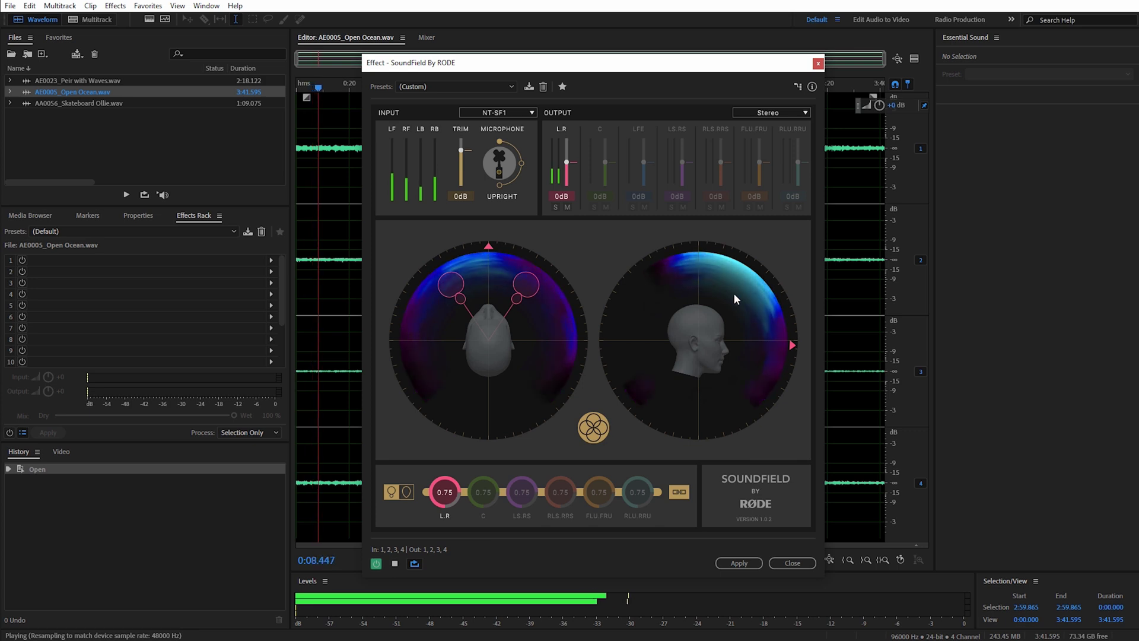
pyautogui.click(496, 113)
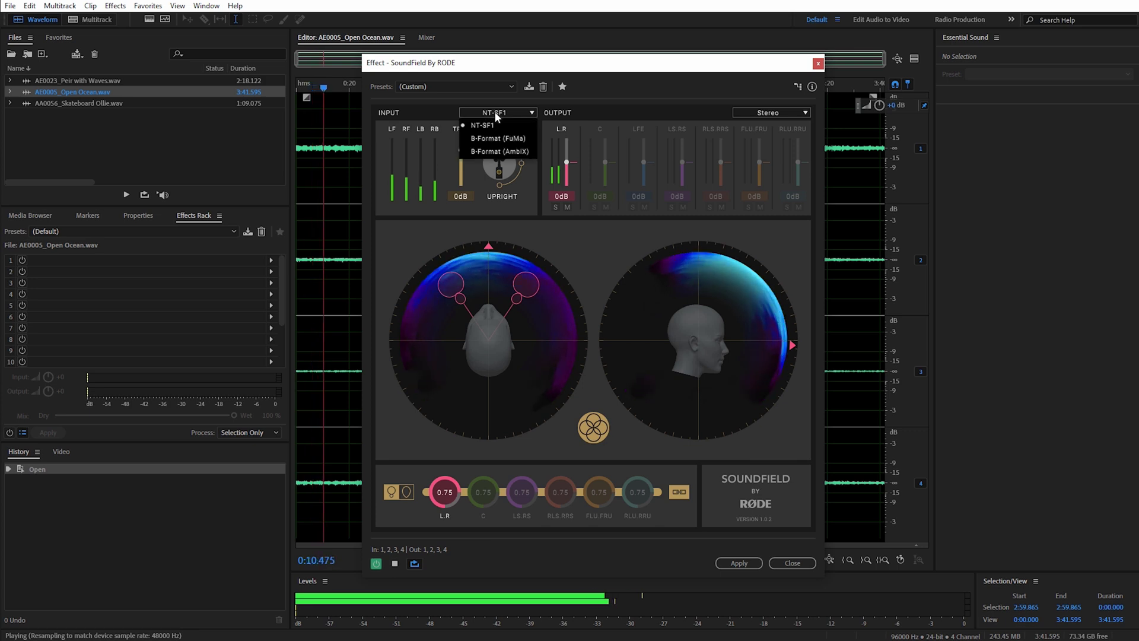
pyautogui.click(514, 151)
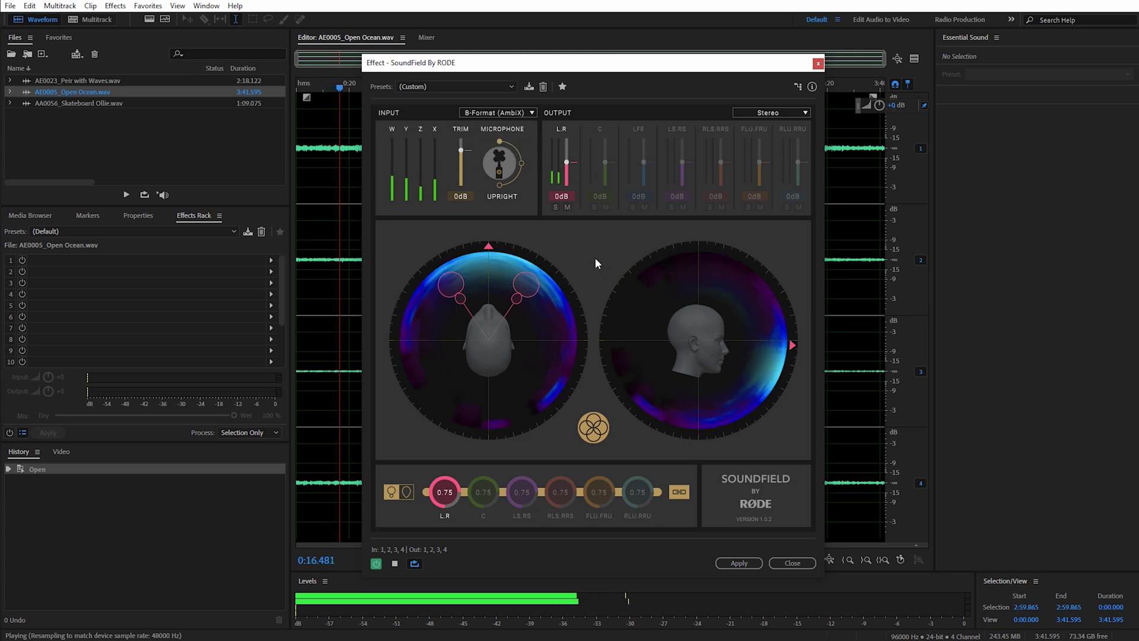
# Step: Try B-Format (FuMa) and NT-SF1 as the input format during playback and return it to B-Format (AmbiX)
pyautogui.click(508, 113)
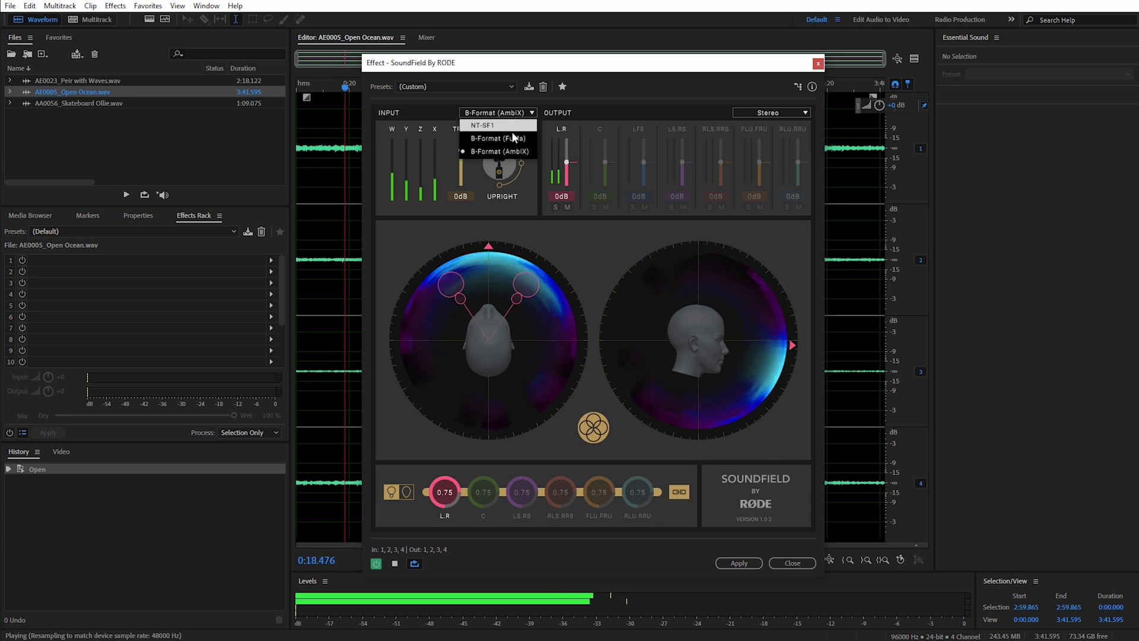
pyautogui.click(528, 197)
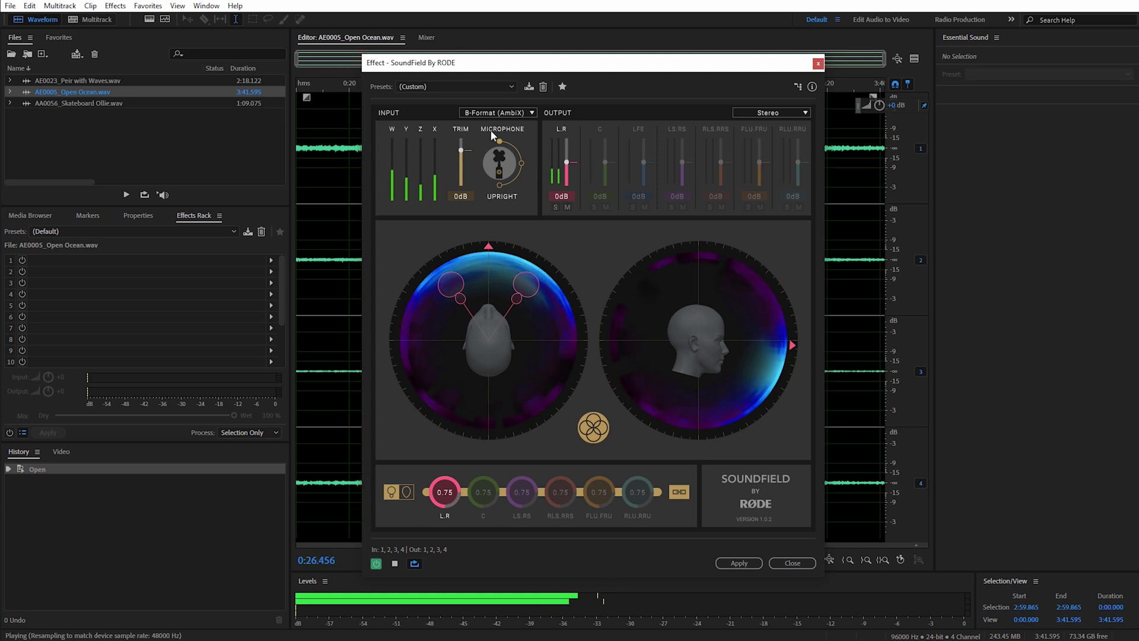
pyautogui.click(520, 113)
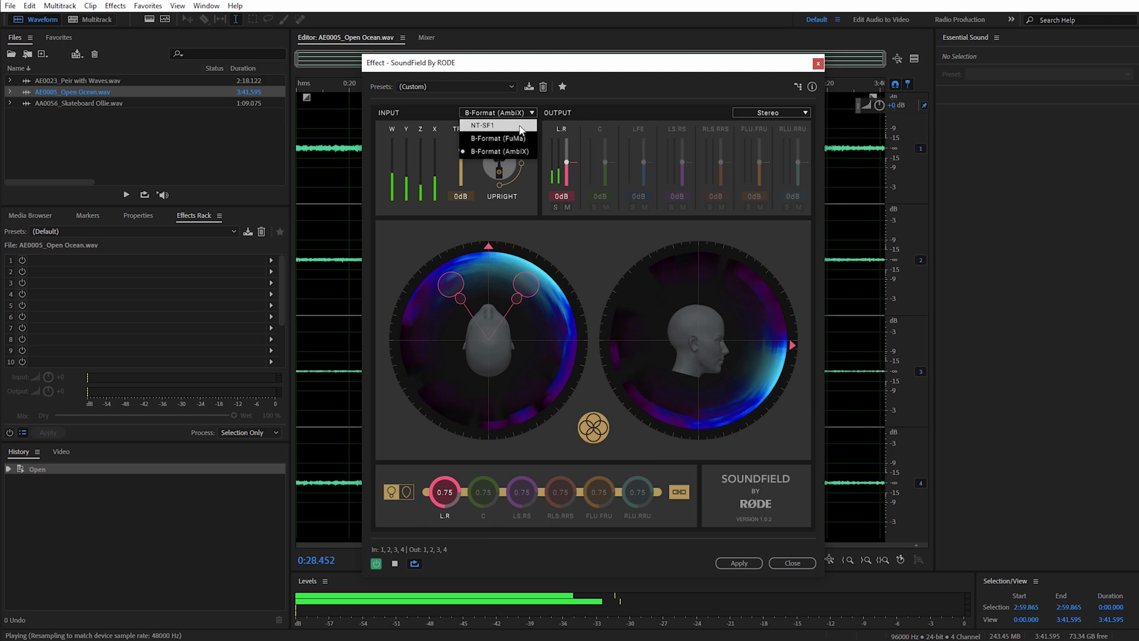
pyautogui.click(508, 138)
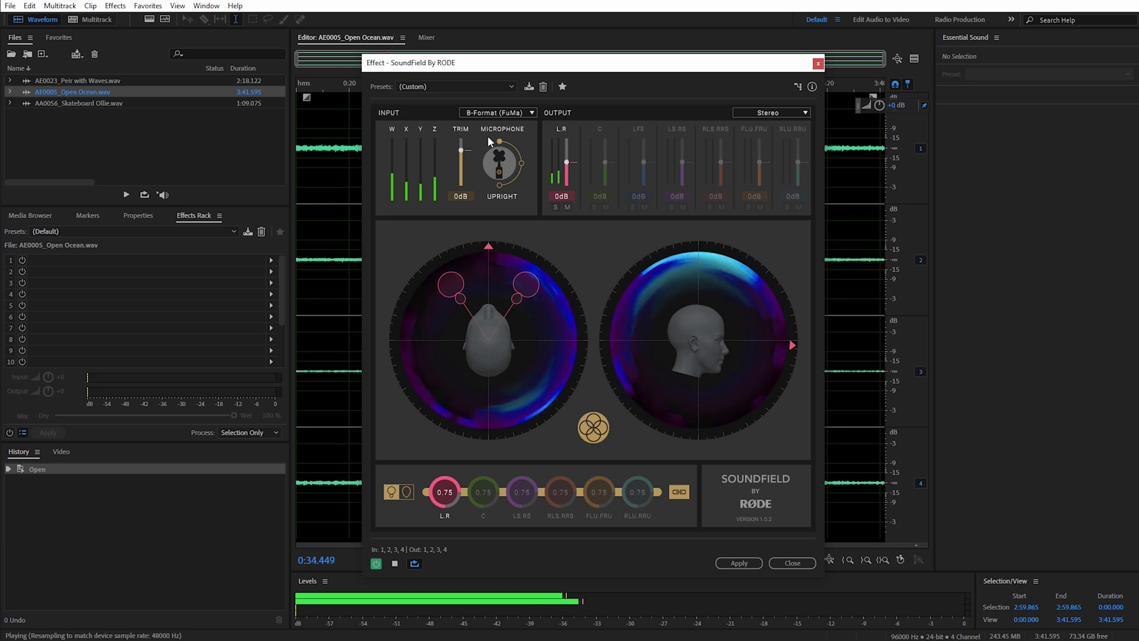
pyautogui.click(508, 112)
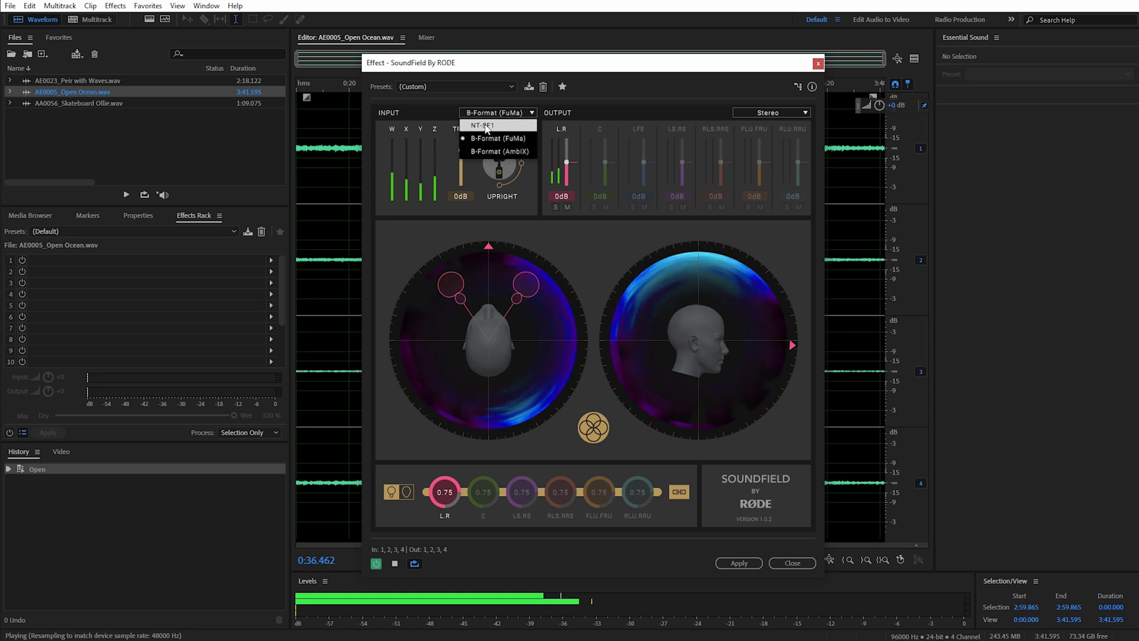
pyautogui.click(486, 126)
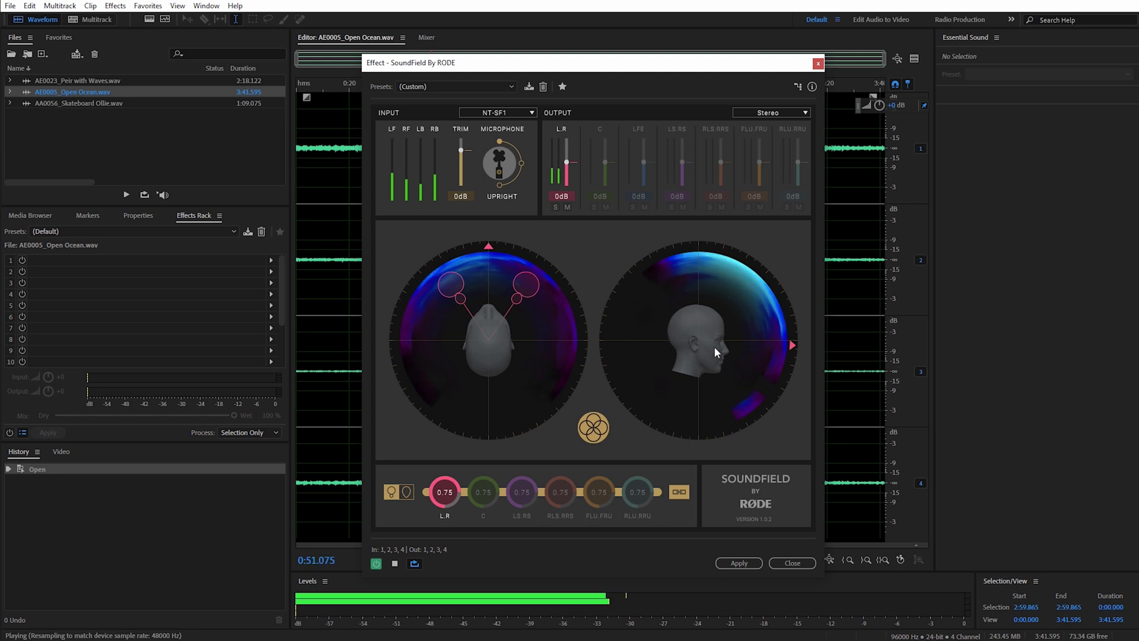
pyautogui.click(523, 117)
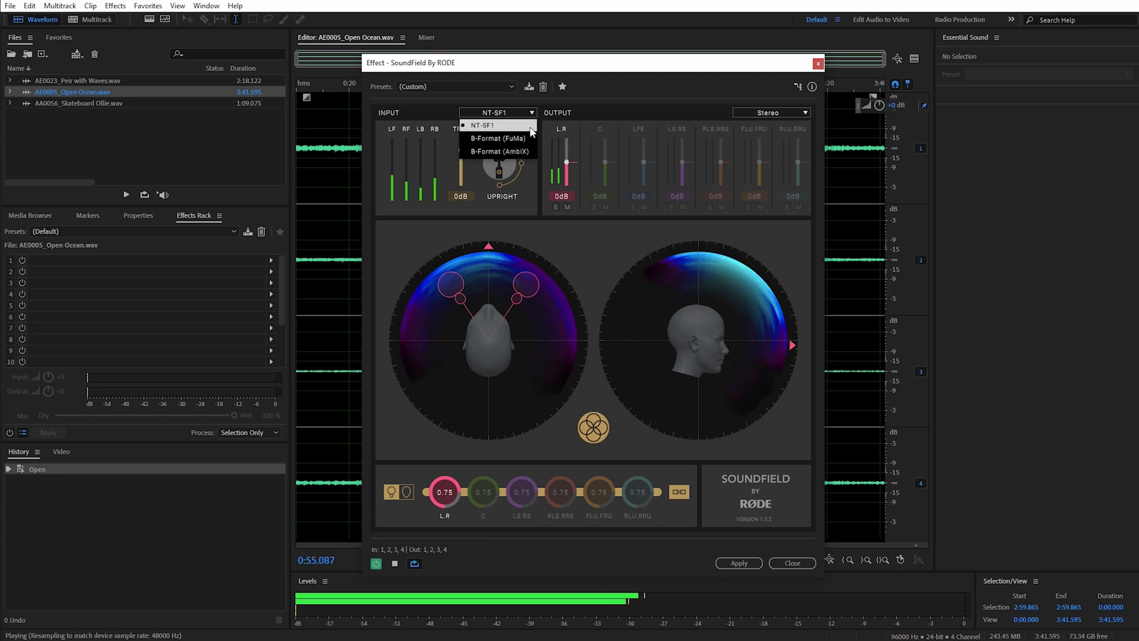
pyautogui.click(520, 152)
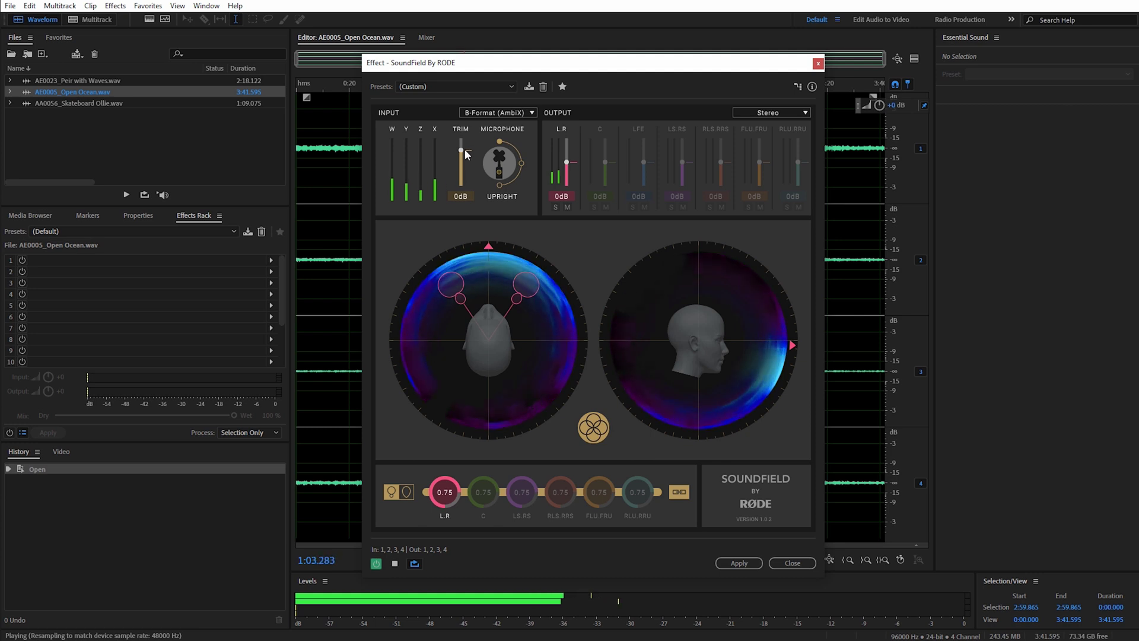
# Step: Try the sideways and inverted microphone orientations on the input and return the orientation to Upright
pyautogui.click(521, 164)
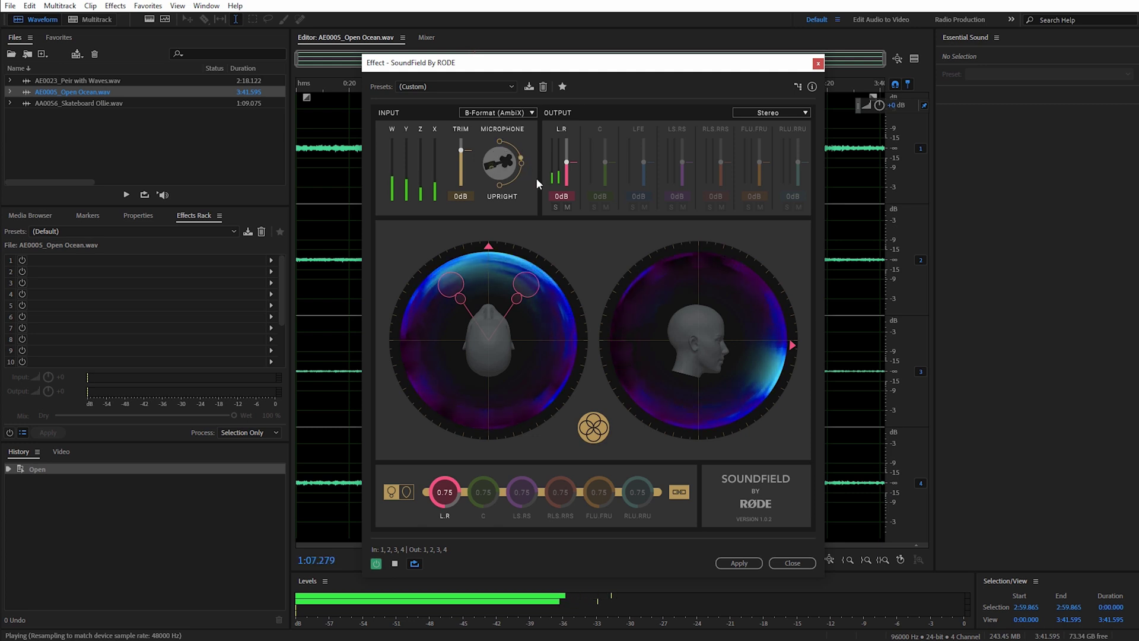
pyautogui.click(501, 186)
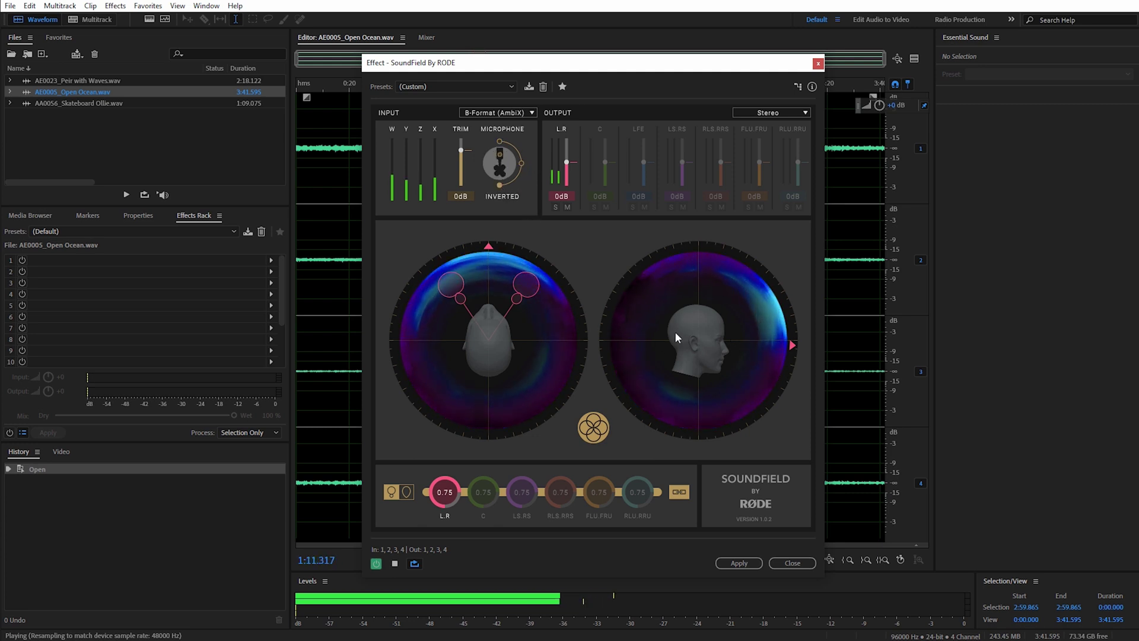
pyautogui.click(500, 142)
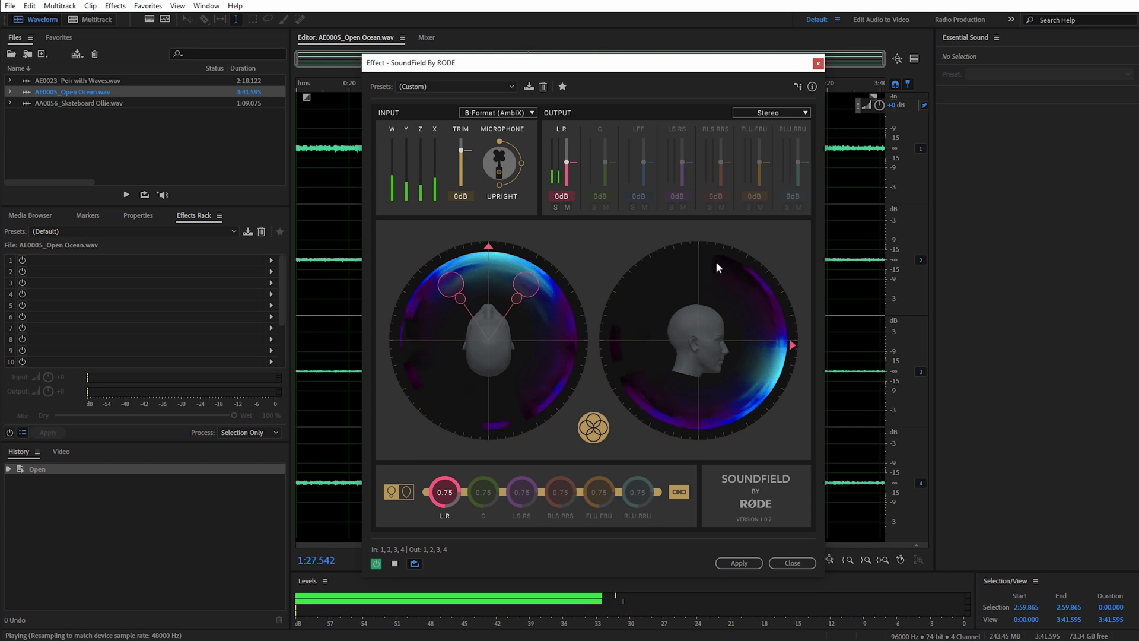
# Step: Narrow the L.R virtual microphone pair to 58°, and switch the output to Mono with its microphone aimed at about the front
pyautogui.moveTo(521, 289)
pyautogui.mouseDown()
pyautogui.moveTo(511, 284)
pyautogui.moveTo(547, 331)
pyautogui.moveTo(524, 275)
pyautogui.mouseUp()
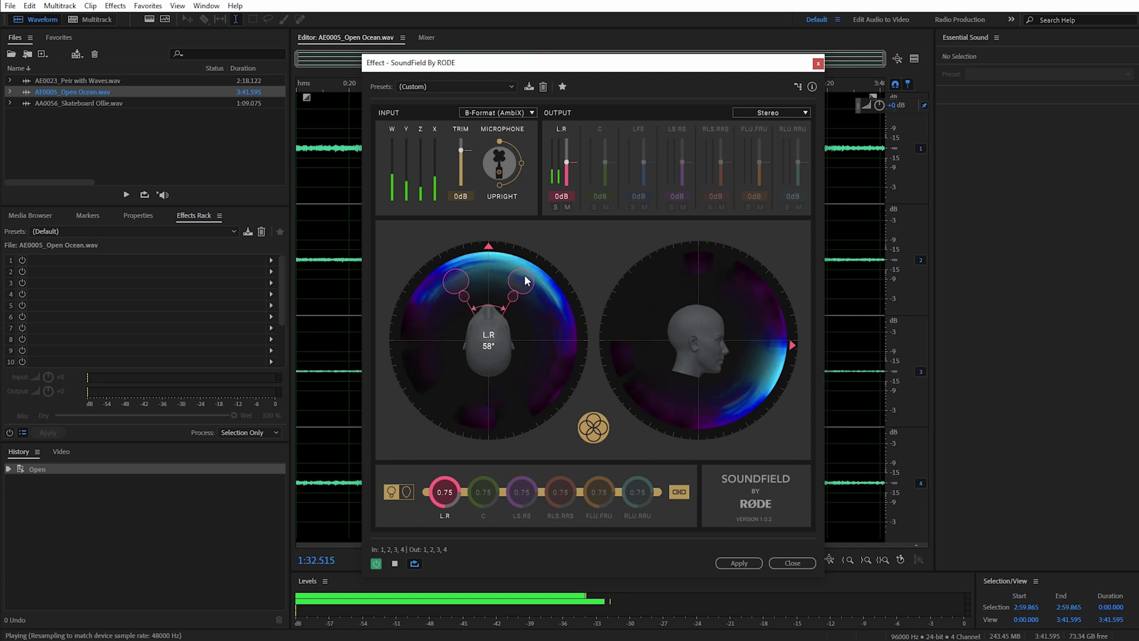
pyautogui.click(759, 113)
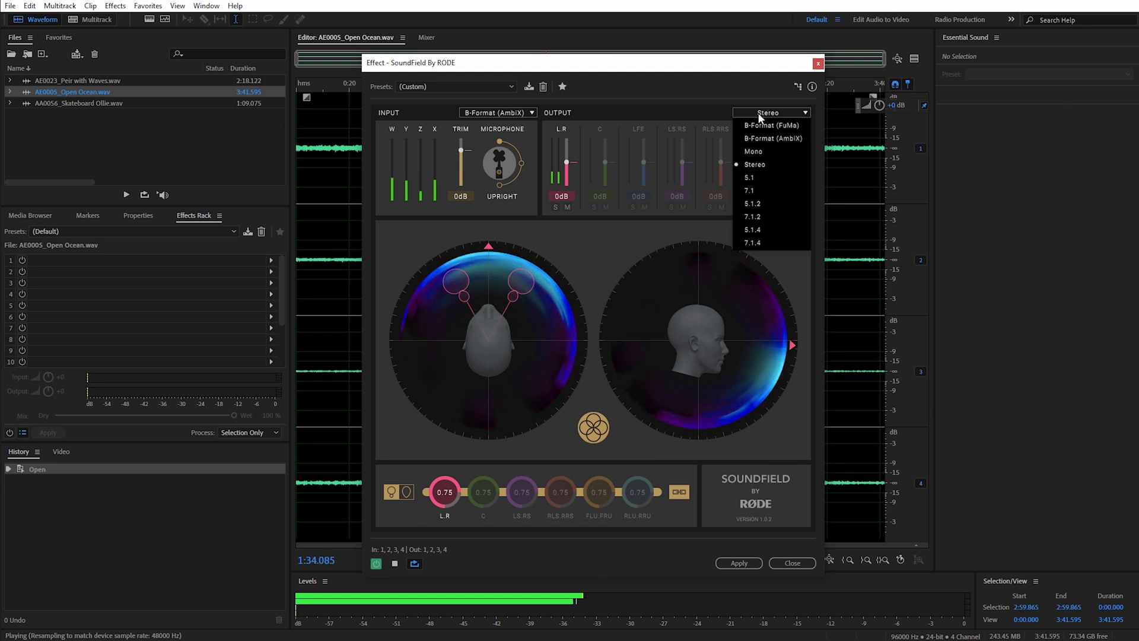
pyautogui.click(758, 152)
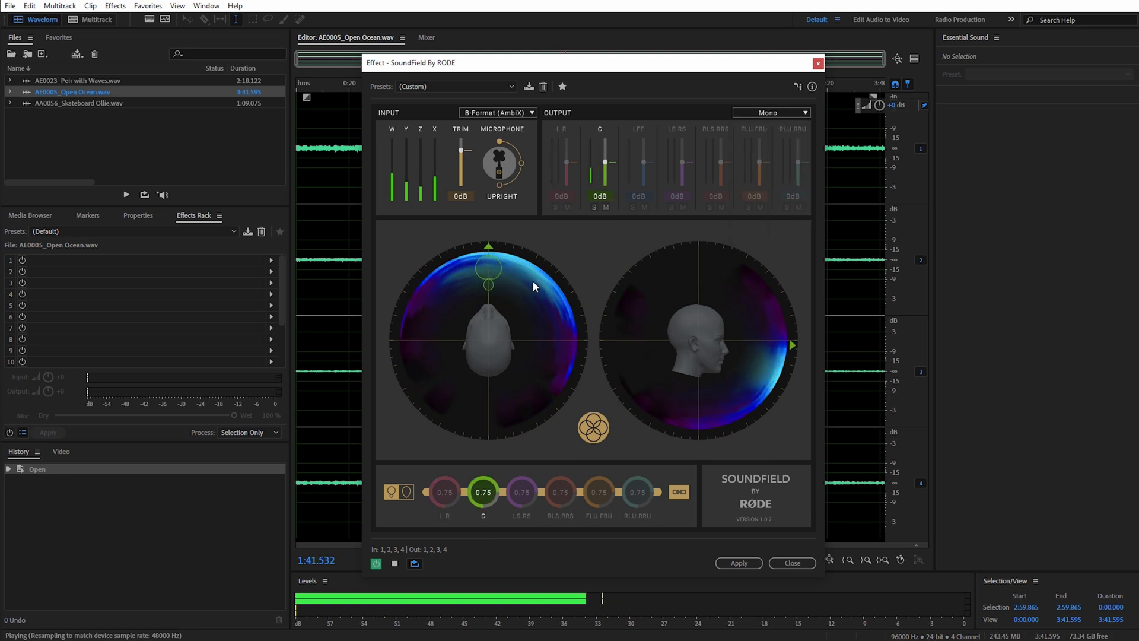
pyautogui.moveTo(488, 269)
pyautogui.mouseDown()
pyautogui.moveTo(516, 261)
pyautogui.moveTo(561, 284)
pyautogui.moveTo(507, 260)
pyautogui.moveTo(475, 262)
pyautogui.moveTo(400, 315)
pyautogui.moveTo(493, 246)
pyautogui.moveTo(490, 282)
pyautogui.mouseUp()
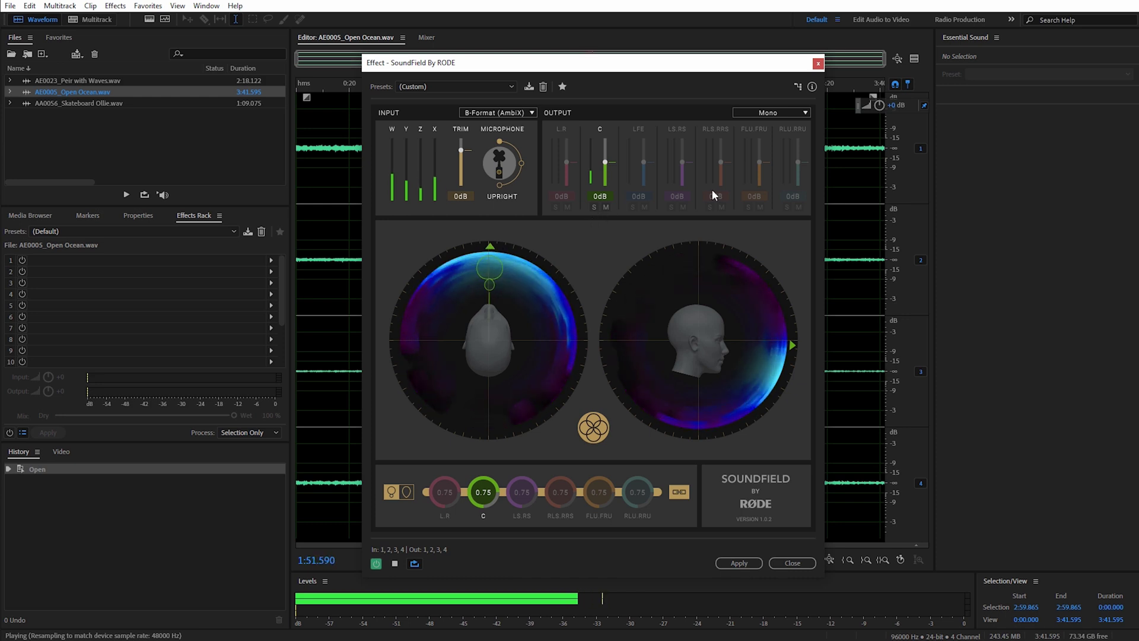
# Step: Set the output to 5.1 and reposition its microphones: LS.RS at 98° behind and tilted up, L.R at about 118° in front and tilted down
pyautogui.click(782, 112)
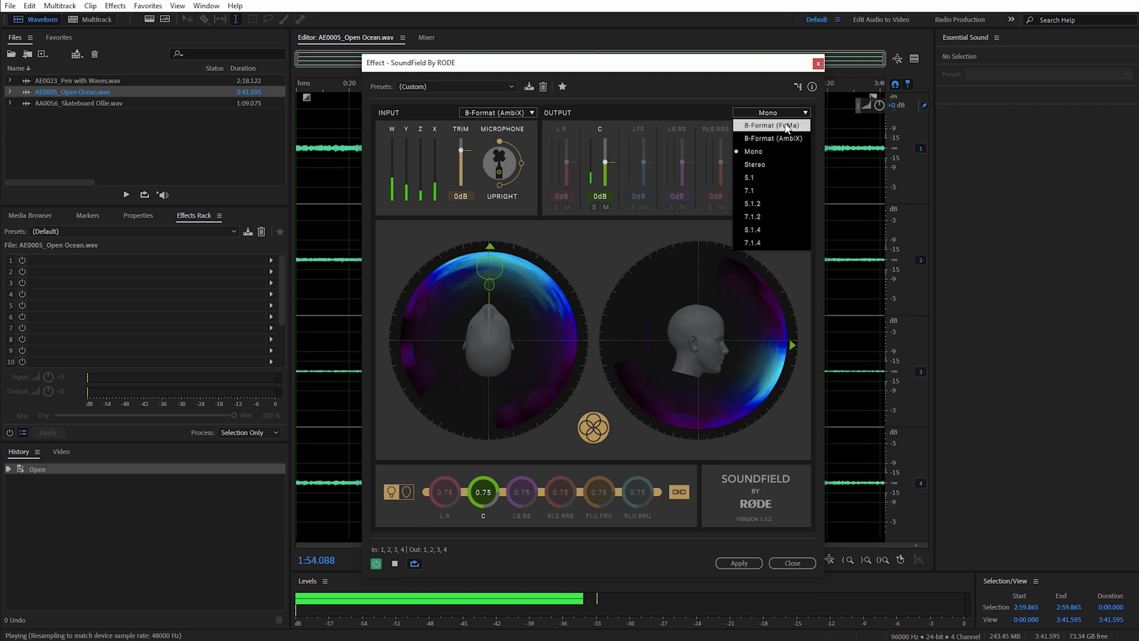
pyautogui.click(766, 177)
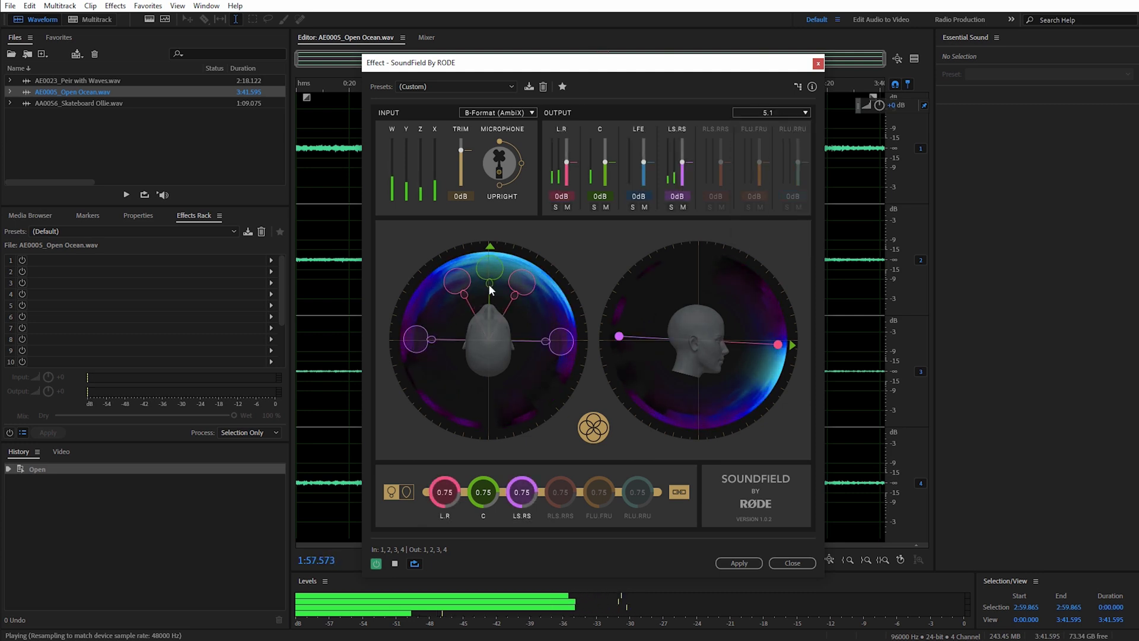
pyautogui.moveTo(416, 342); pyautogui.dragTo(436, 392)
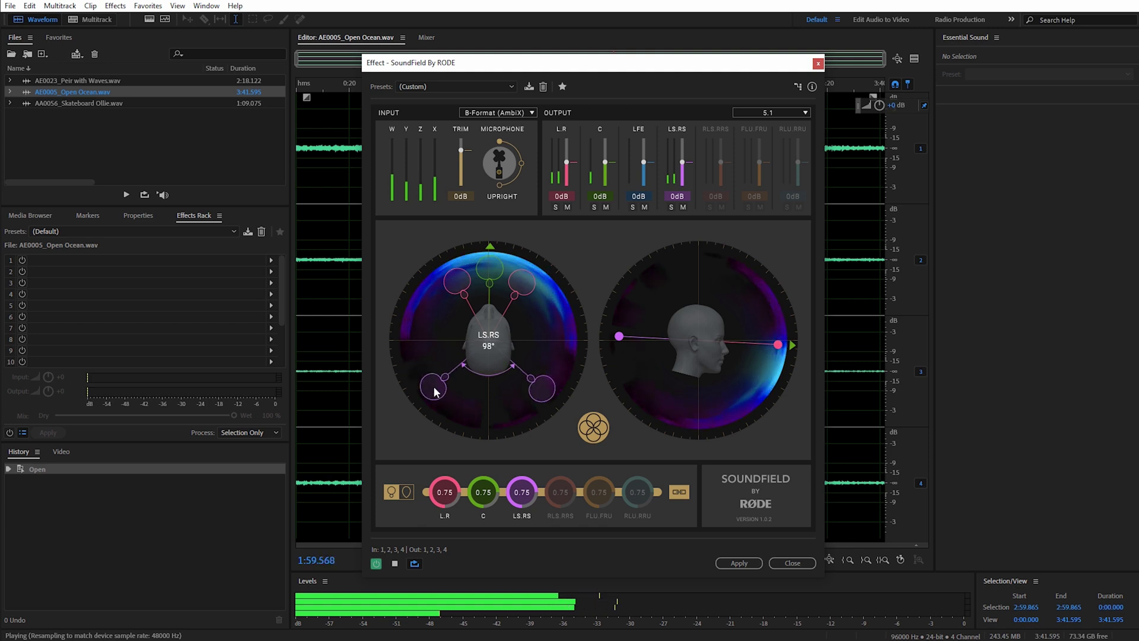
pyautogui.moveTo(518, 288); pyautogui.dragTo(543, 313)
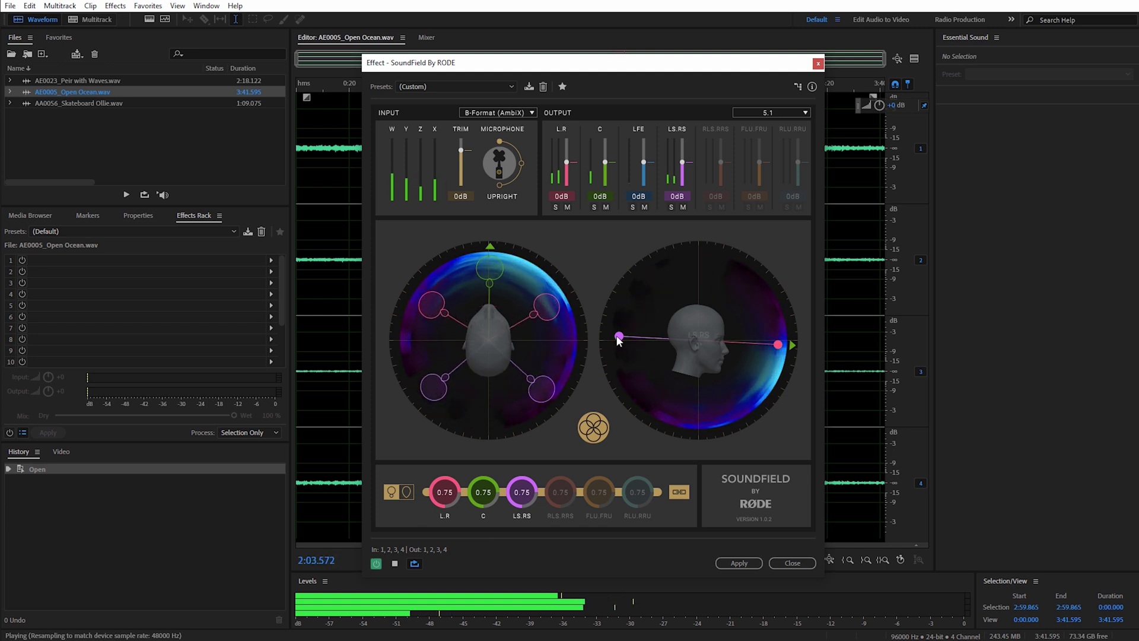
pyautogui.moveTo(619, 339); pyautogui.dragTo(651, 278)
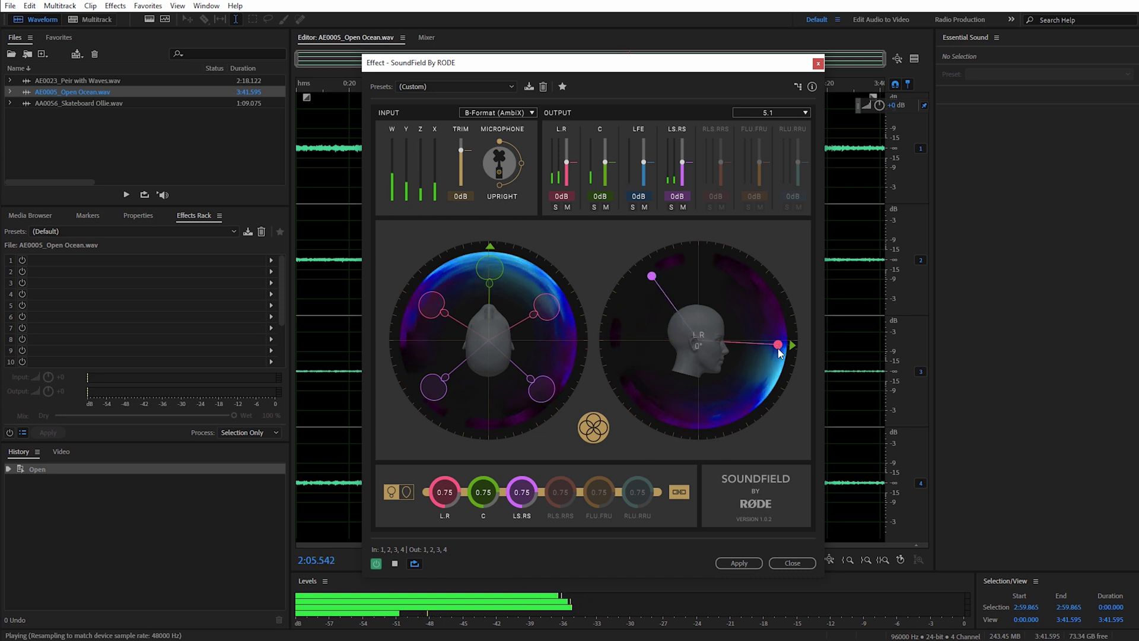
pyautogui.moveTo(778, 349); pyautogui.dragTo(761, 391)
# Step: Try 7.1 as the output format and return the output to Stereo
pyautogui.click(767, 113)
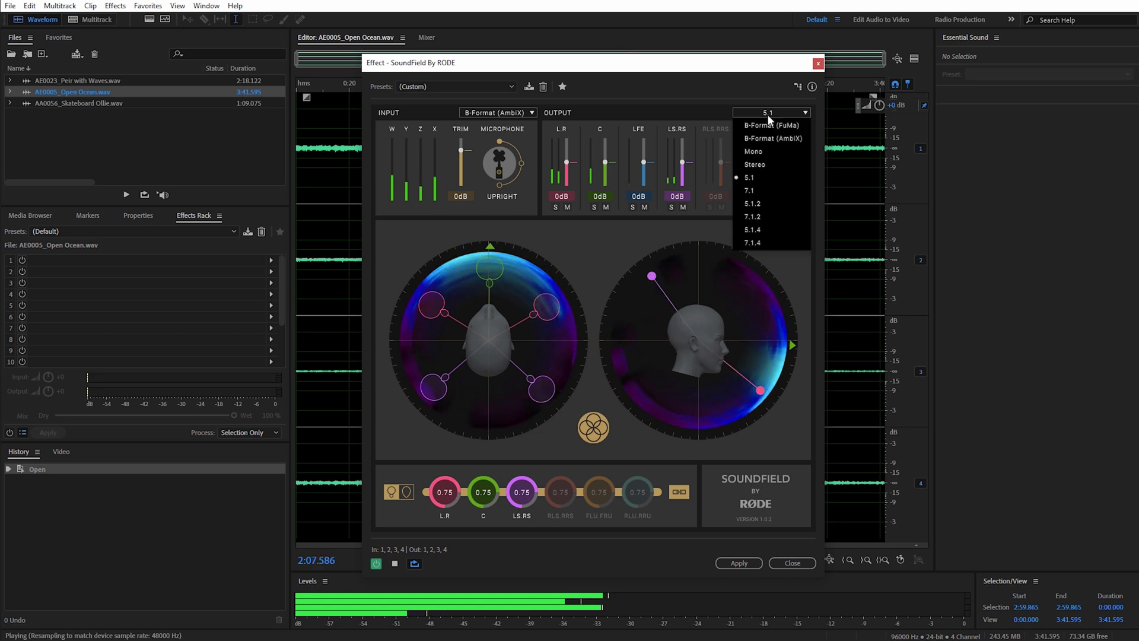
pyautogui.click(771, 191)
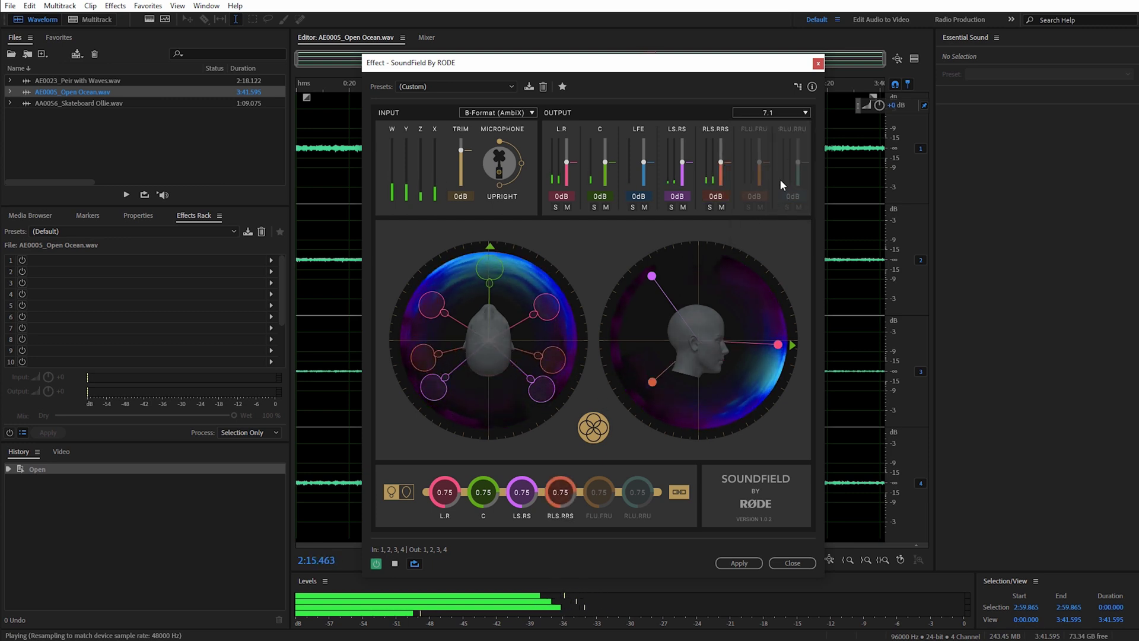
pyautogui.click(753, 111)
pyautogui.click(763, 152)
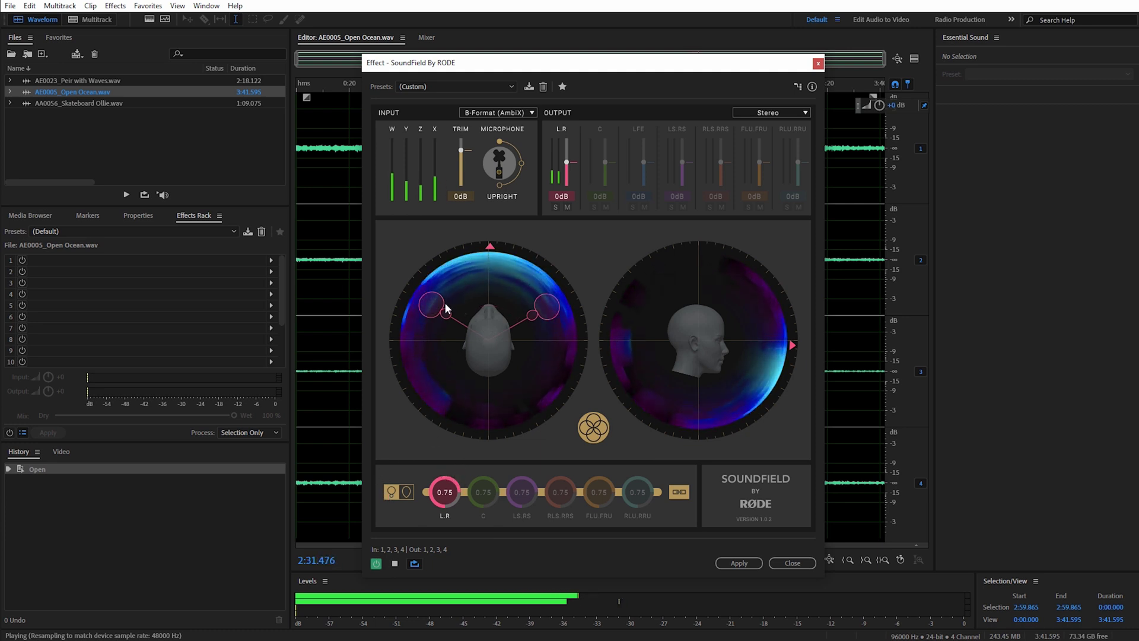
# Step: Switch the virtual microphones to the single-lobe pattern mode and narrow the L.R pair closely in front of the head
pyautogui.moveTo(445, 314)
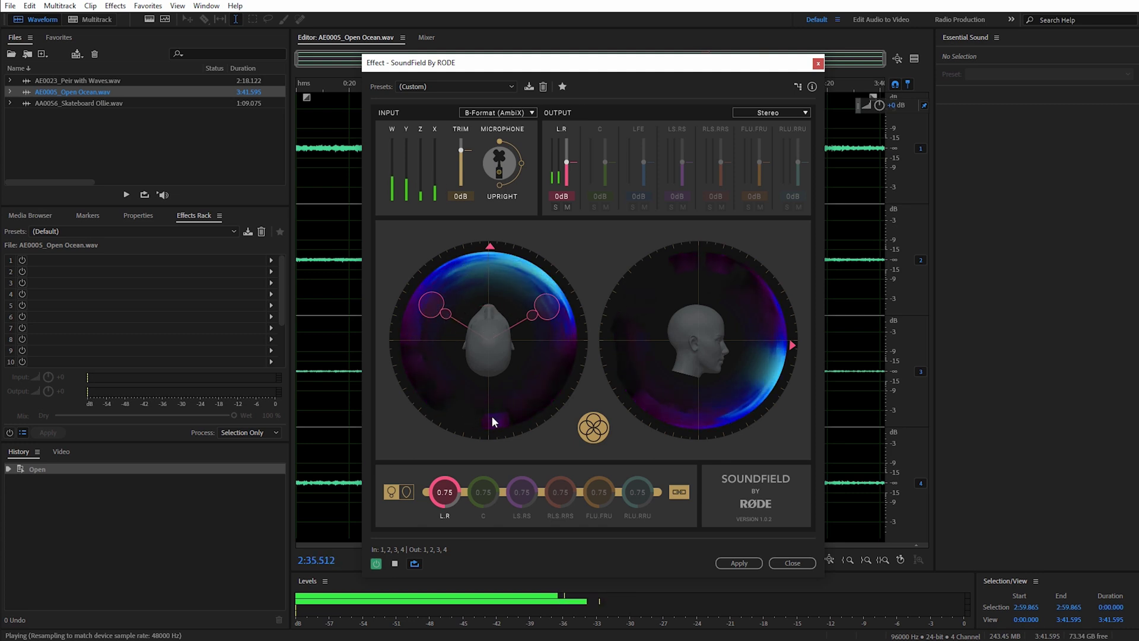
pyautogui.click(407, 491)
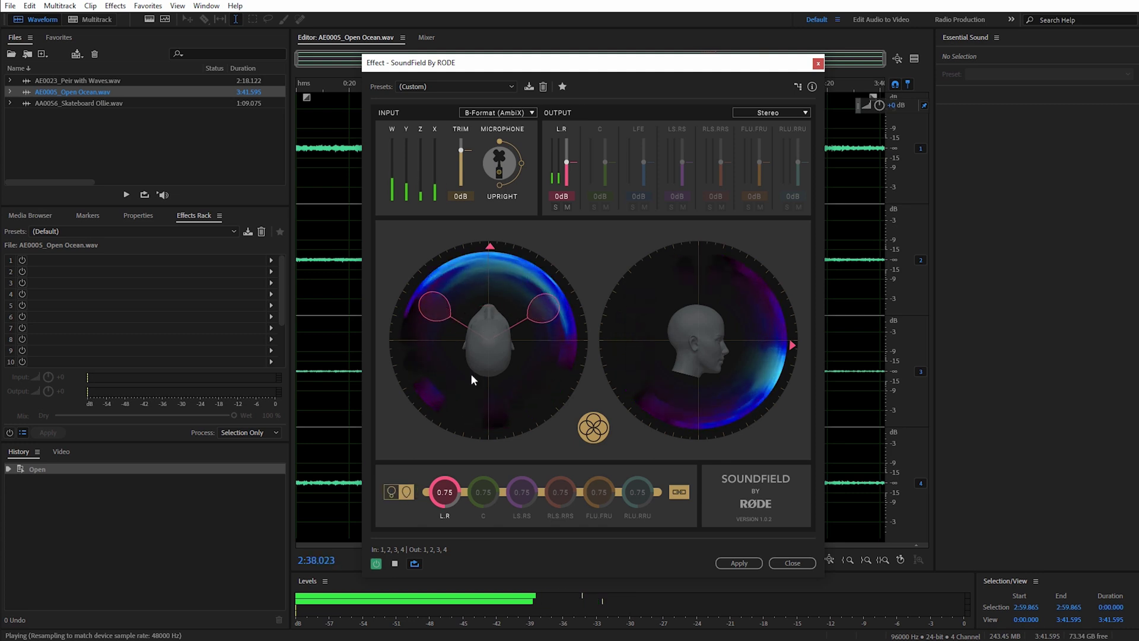
pyautogui.moveTo(427, 308)
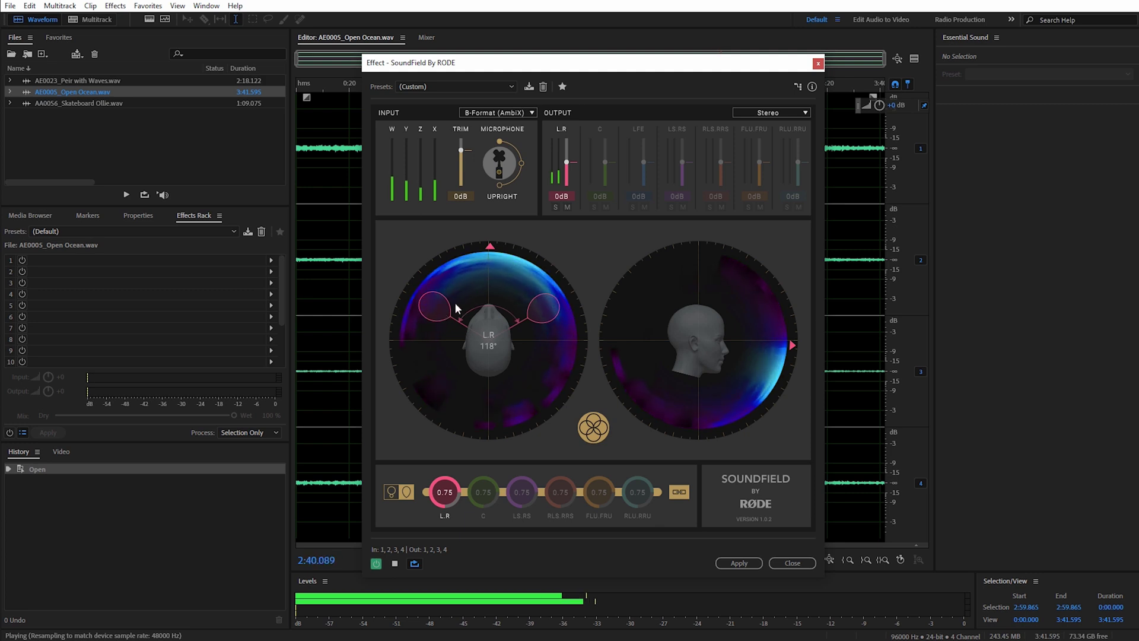
pyautogui.moveTo(439, 317); pyautogui.dragTo(476, 260)
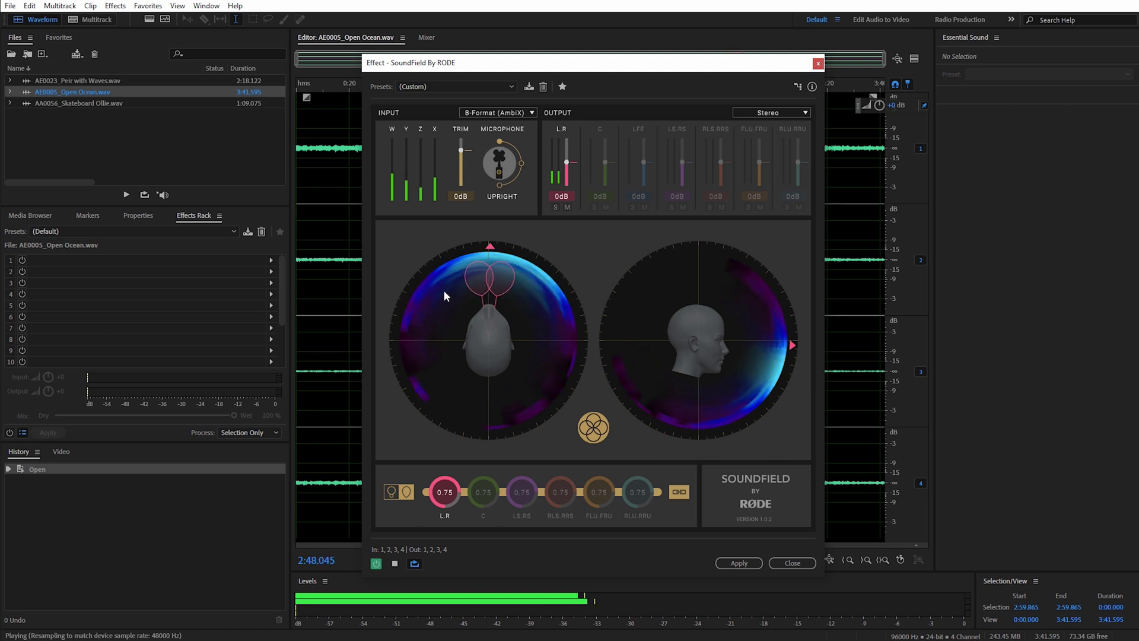
# Step: Set the output to Mono and rotate the virtual microphone slightly to the right of front
pyautogui.click(775, 112)
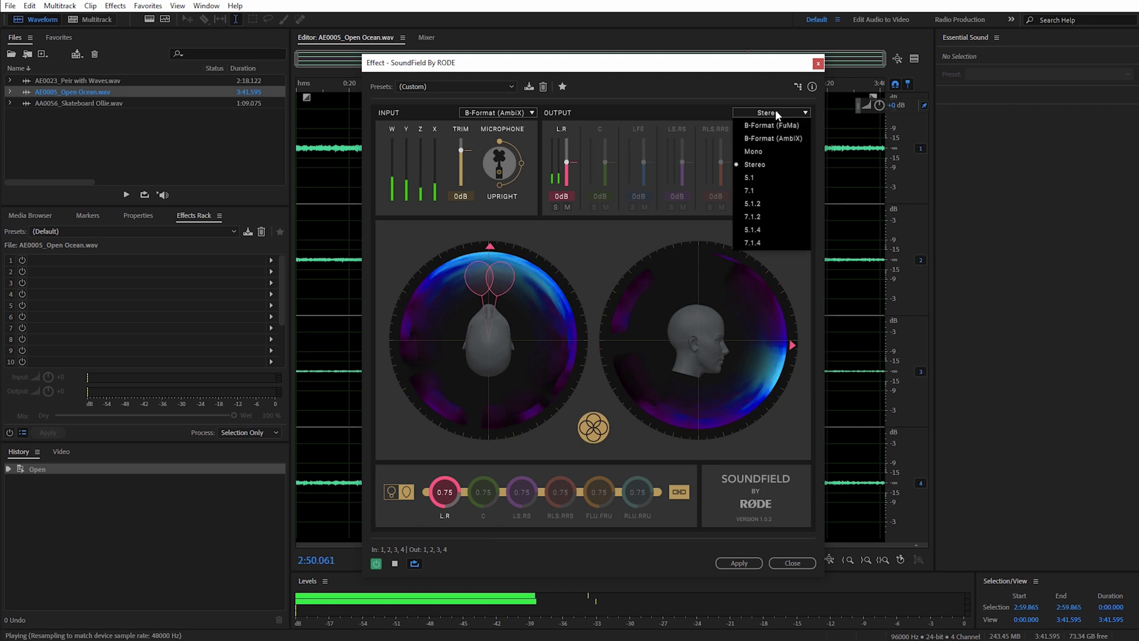
pyautogui.click(768, 147)
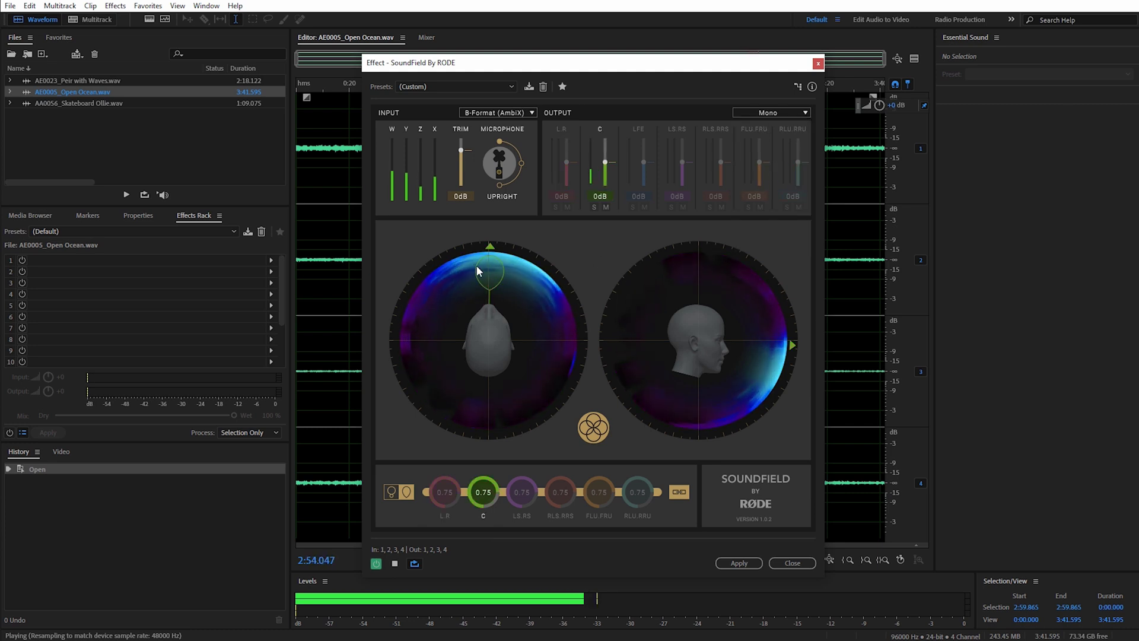
pyautogui.moveTo(476, 265)
pyautogui.mouseDown()
pyautogui.moveTo(461, 254)
pyautogui.moveTo(511, 256)
pyautogui.mouseUp()
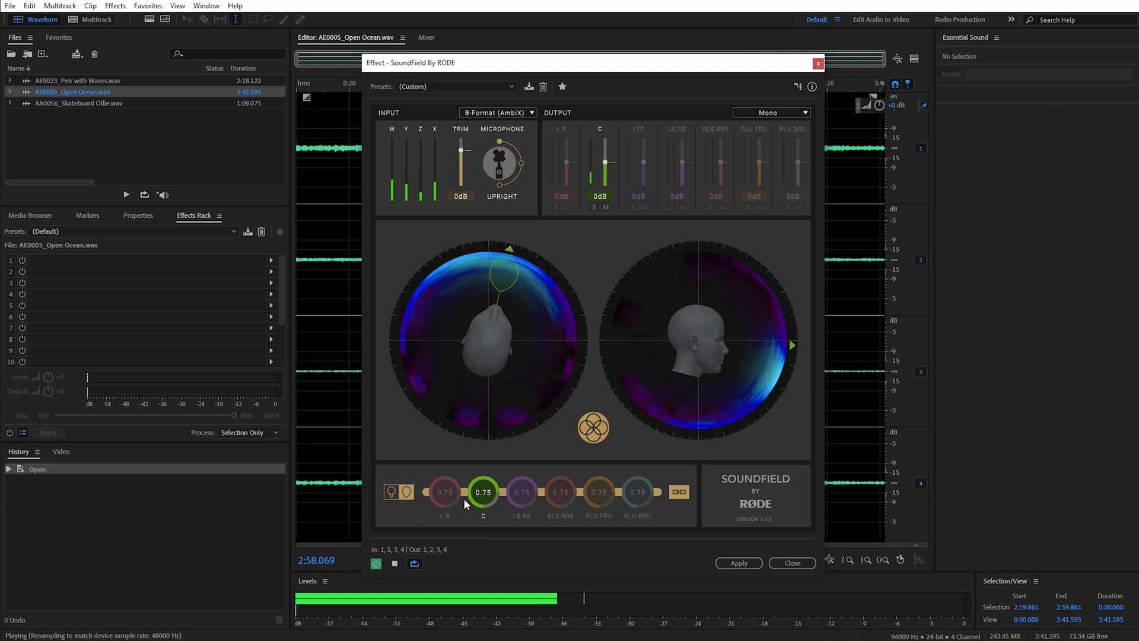
# Step: Return the output to Stereo and widen the L.R virtual microphone pair to 55°
pyautogui.click(756, 112)
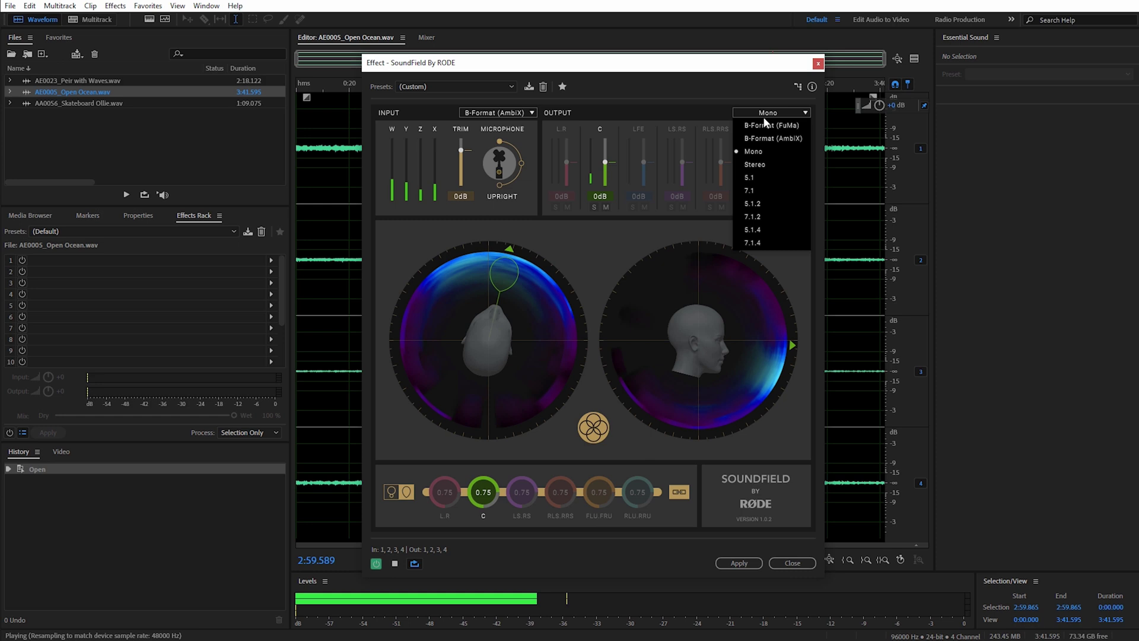
pyautogui.click(755, 164)
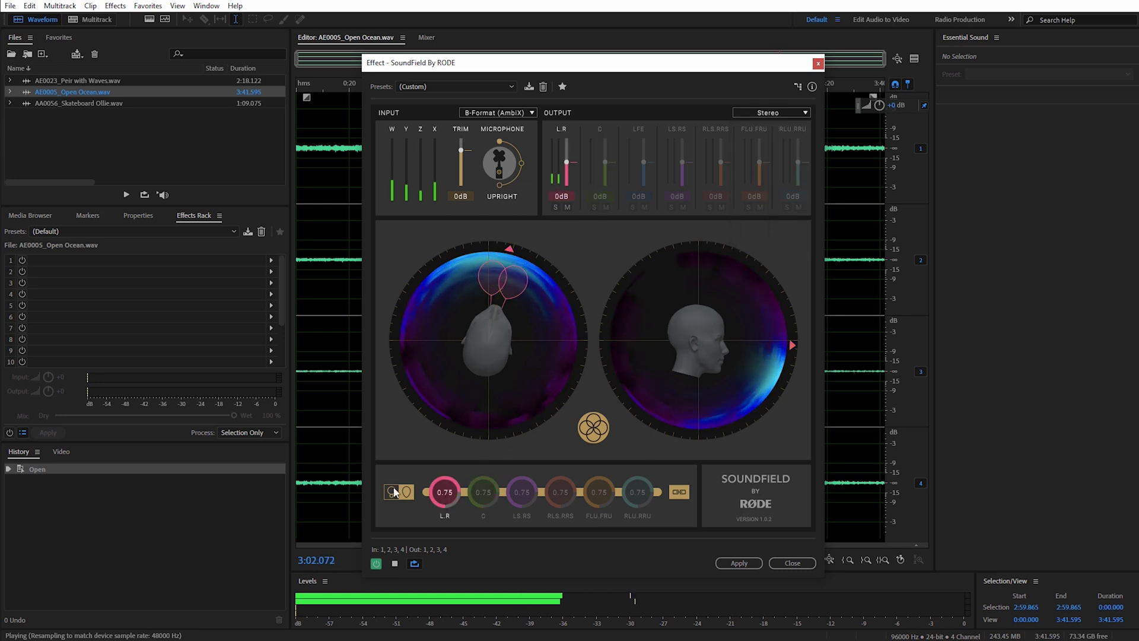
pyautogui.moveTo(486, 285)
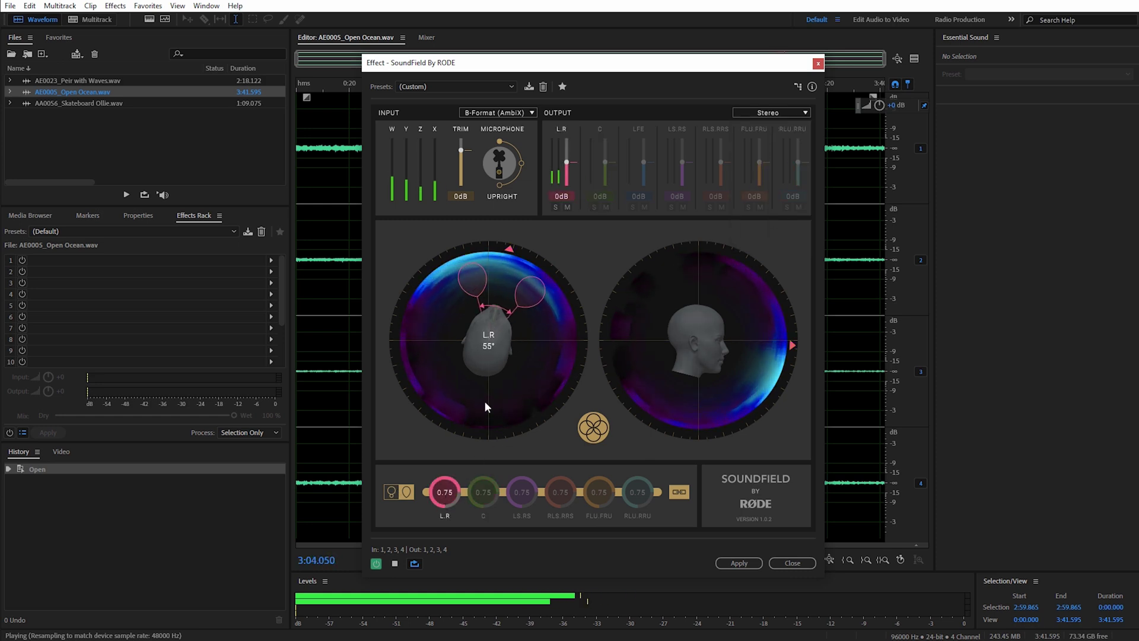
# Step: Restore the two-lobe pattern mode with a linked pattern value of 0.76, and narrow the L.R pair to a moderate width
pyautogui.moveTo(457, 501)
pyautogui.mouseDown()
pyautogui.moveTo(449, 516)
pyautogui.moveTo(458, 472)
pyautogui.moveTo(418, 467)
pyautogui.moveTo(430, 537)
pyautogui.moveTo(441, 543)
pyautogui.moveTo(432, 465)
pyautogui.moveTo(466, 457)
pyautogui.moveTo(375, 487)
pyautogui.moveTo(458, 503)
pyautogui.moveTo(446, 471)
pyautogui.moveTo(415, 493)
pyautogui.moveTo(424, 475)
pyautogui.moveTo(459, 493)
pyautogui.mouseUp()
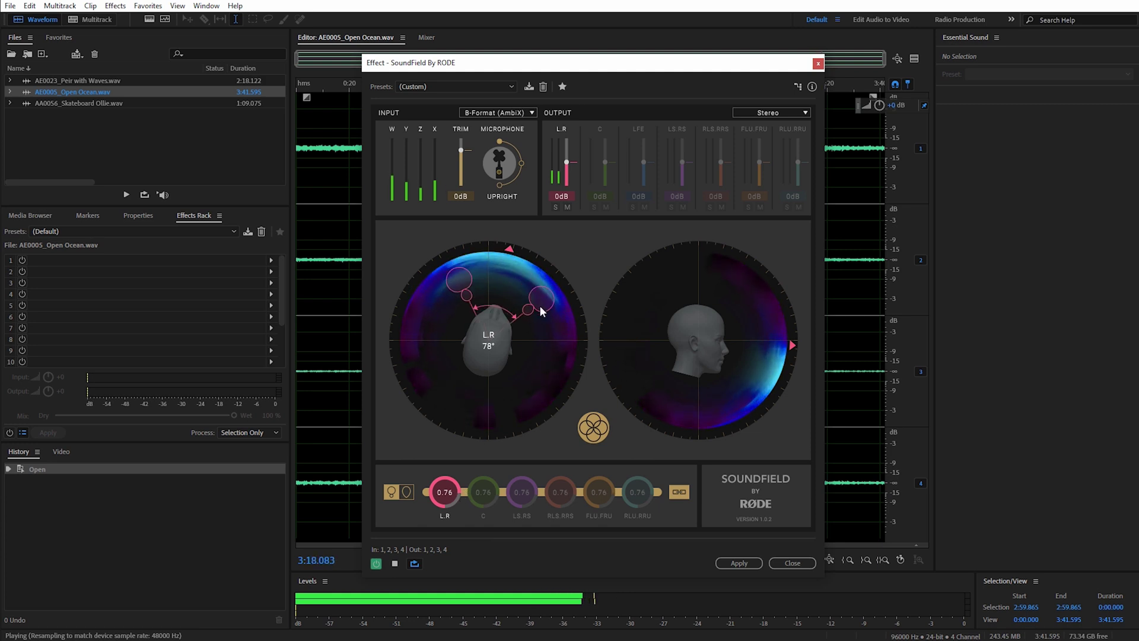
pyautogui.moveTo(539, 305); pyautogui.dragTo(534, 274)
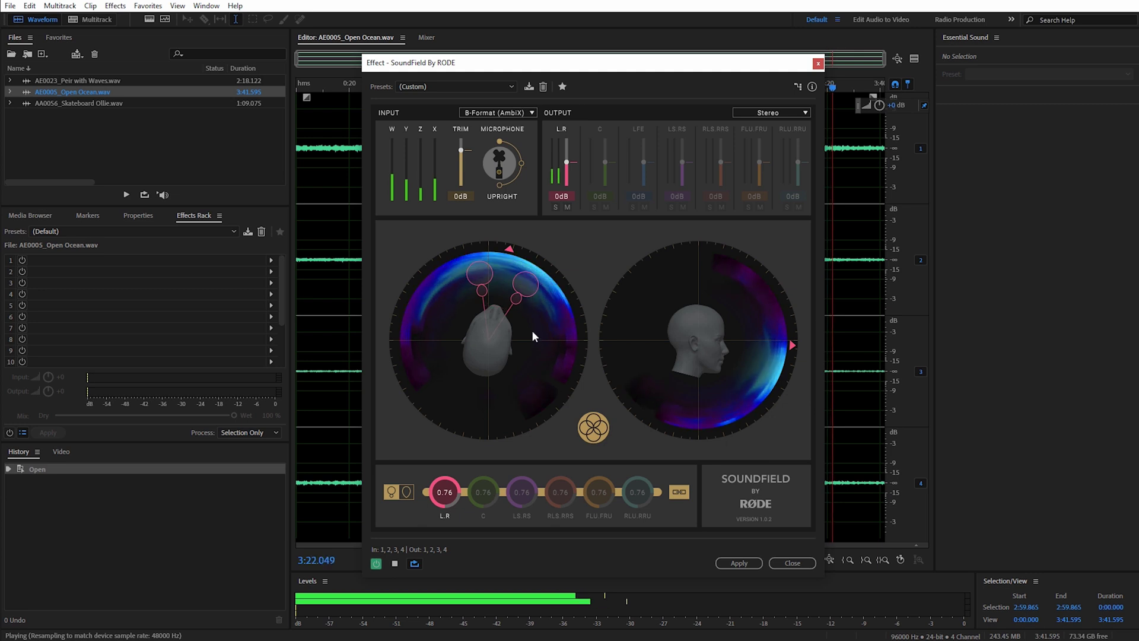
# Step: Apply the effect to the Open Ocean recording with the L.R pair facing front and spread to opposite sides, and play back the result
pyautogui.moveTo(509, 249); pyautogui.dragTo(557, 346)
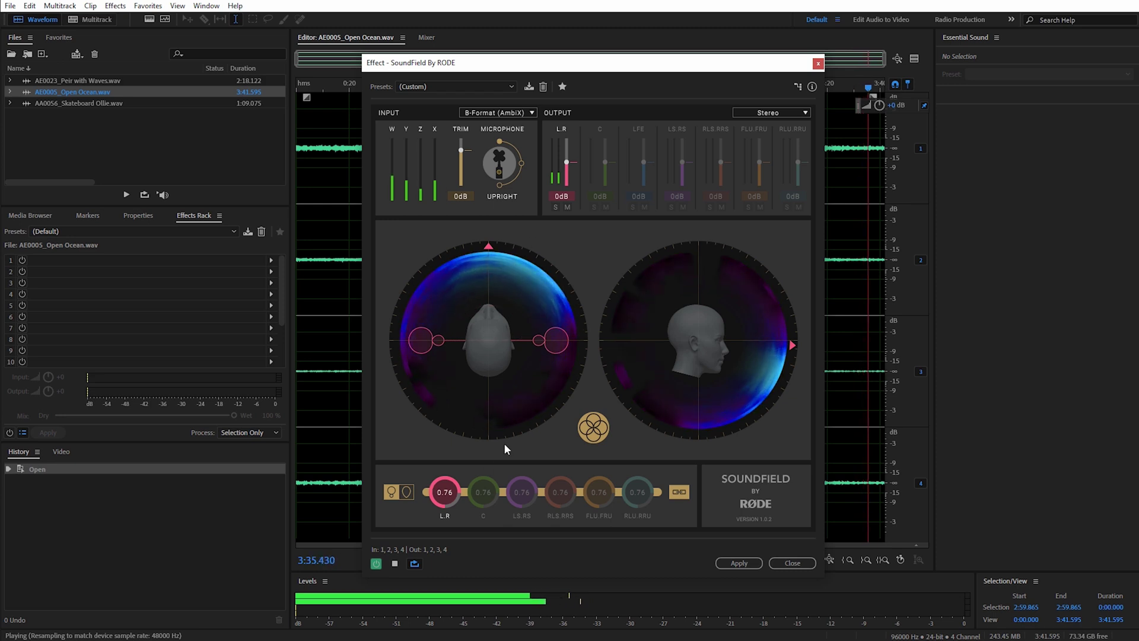
pyautogui.click(736, 563)
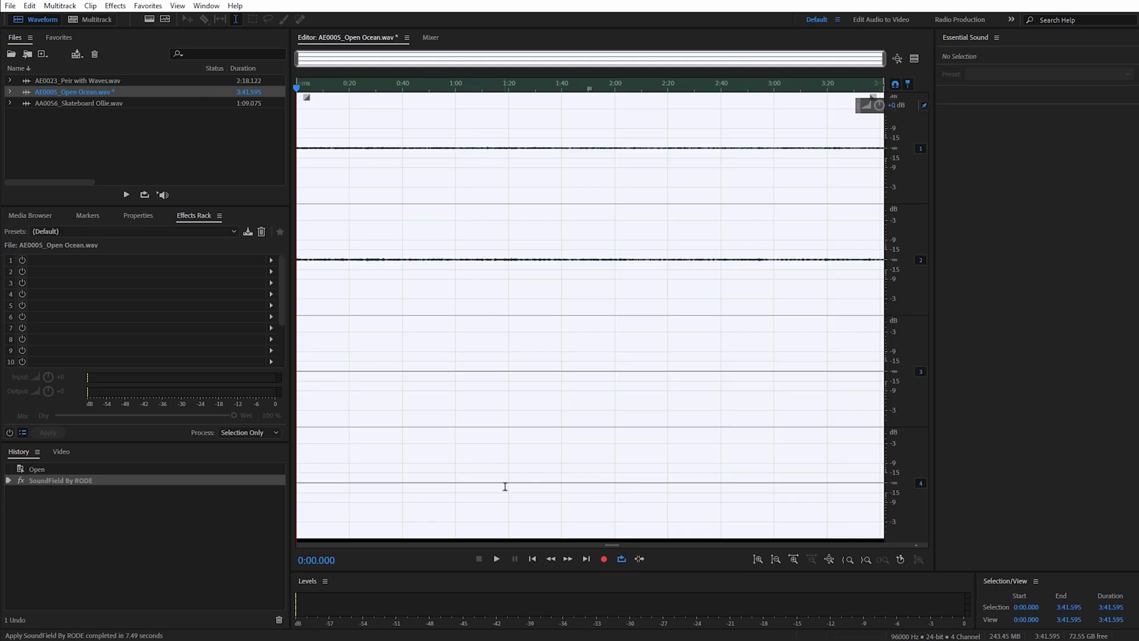
pyautogui.click(499, 560)
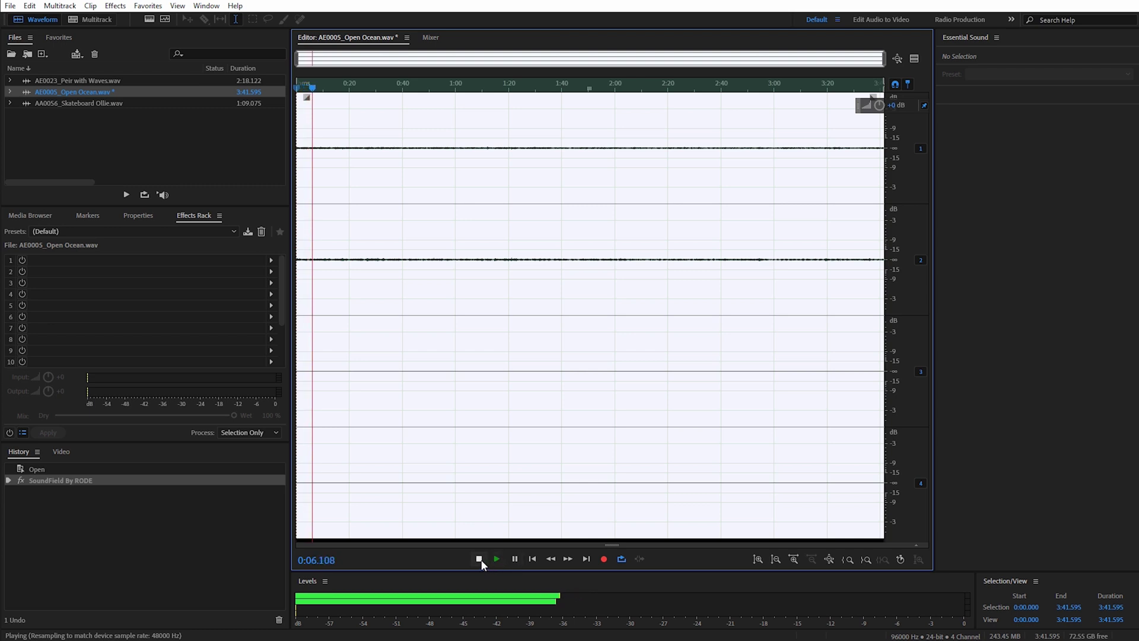
pyautogui.click(478, 559)
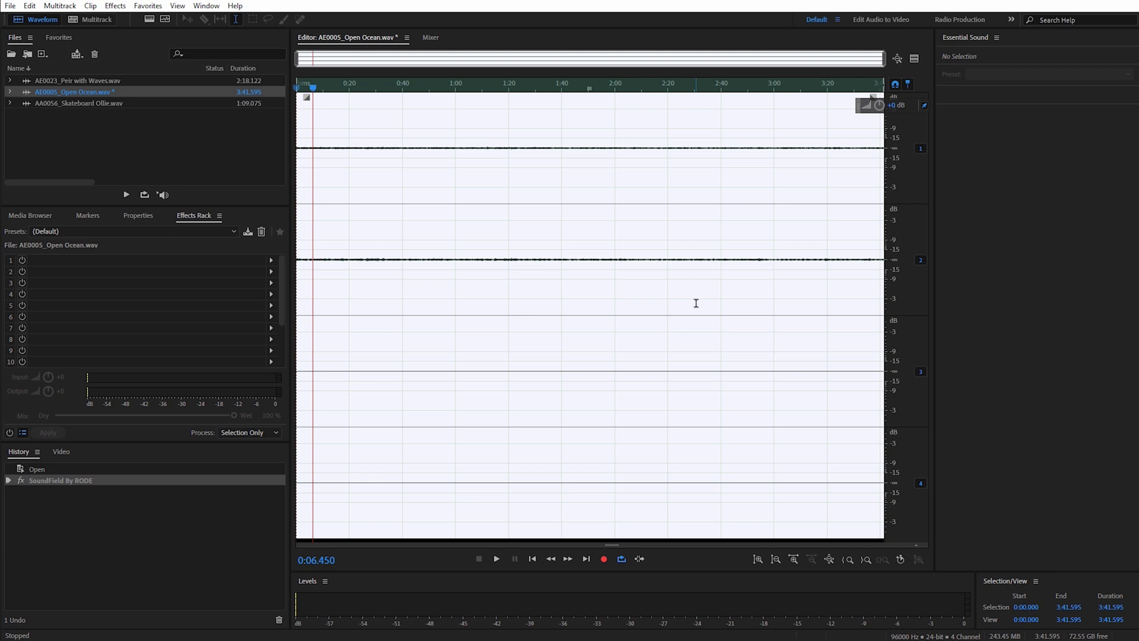
# Step: Export the decoded audio as AE0005_Open Ocean_01.wav to SFX Exports in Wave PCM format, 48000 Hz stereo, 24-bit
pyautogui.click(9, 7)
pyautogui.moveTo(73, 230)
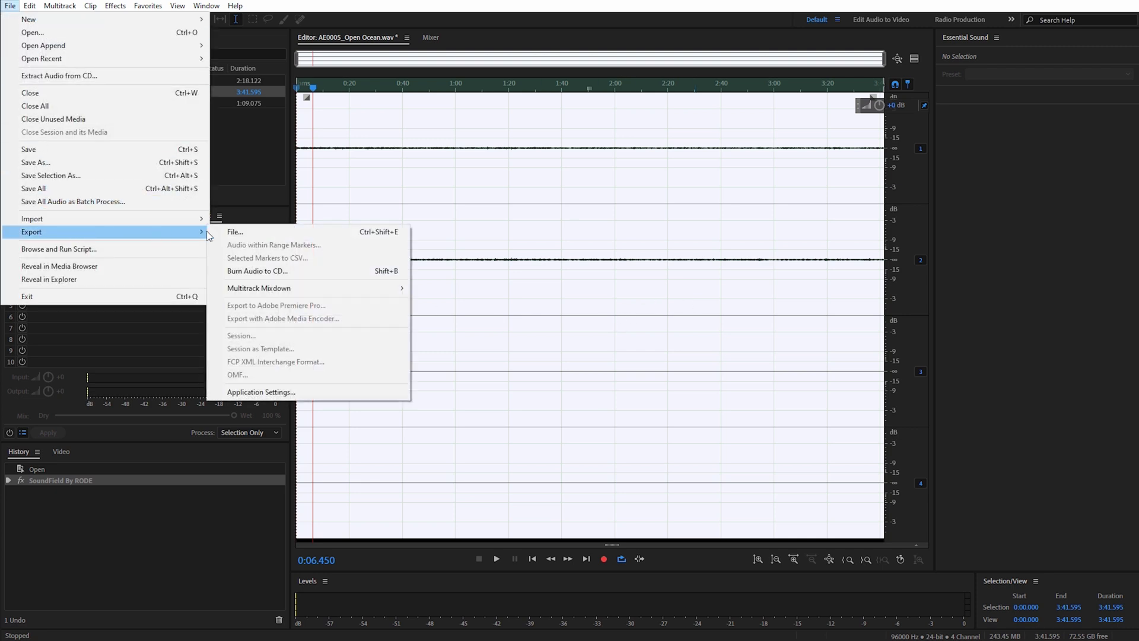
pyautogui.click(250, 232)
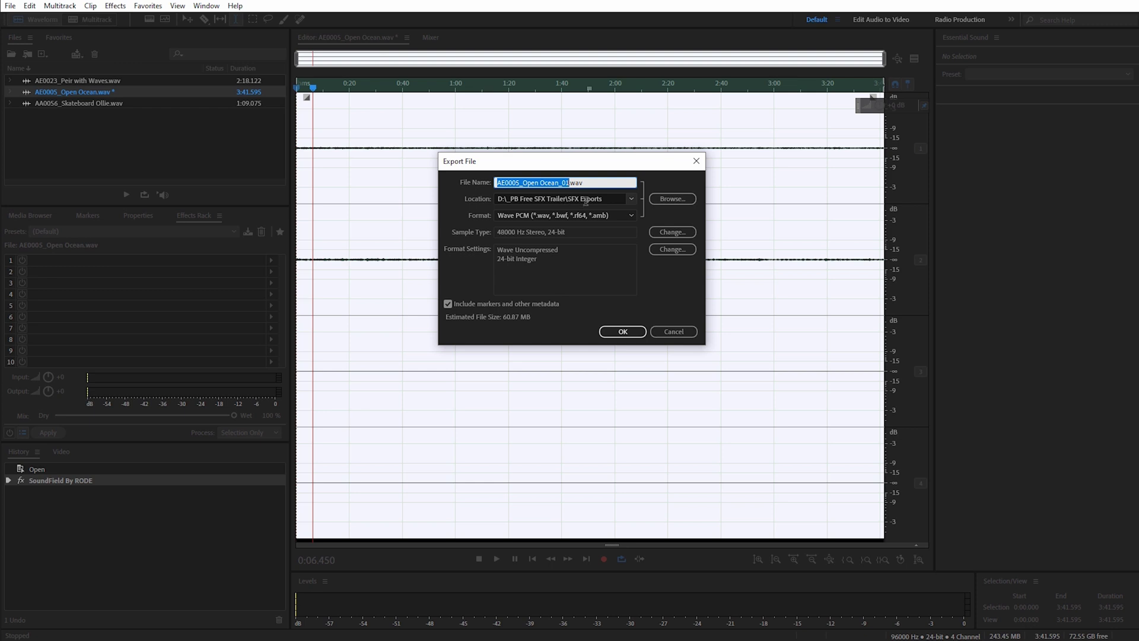
pyautogui.click(516, 215)
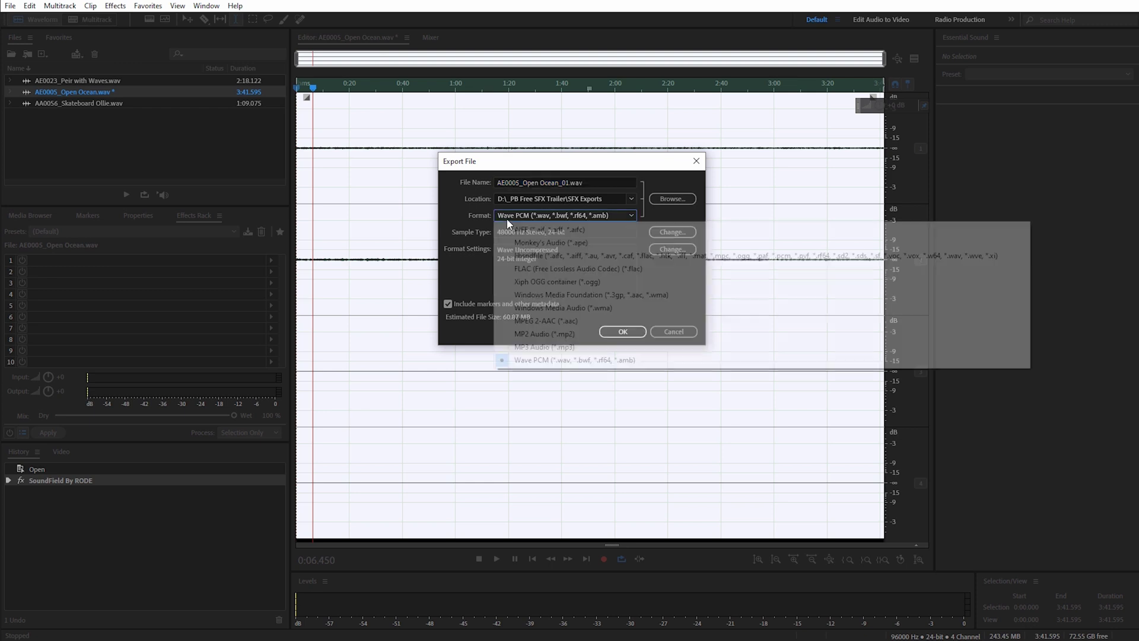
pyautogui.click(534, 359)
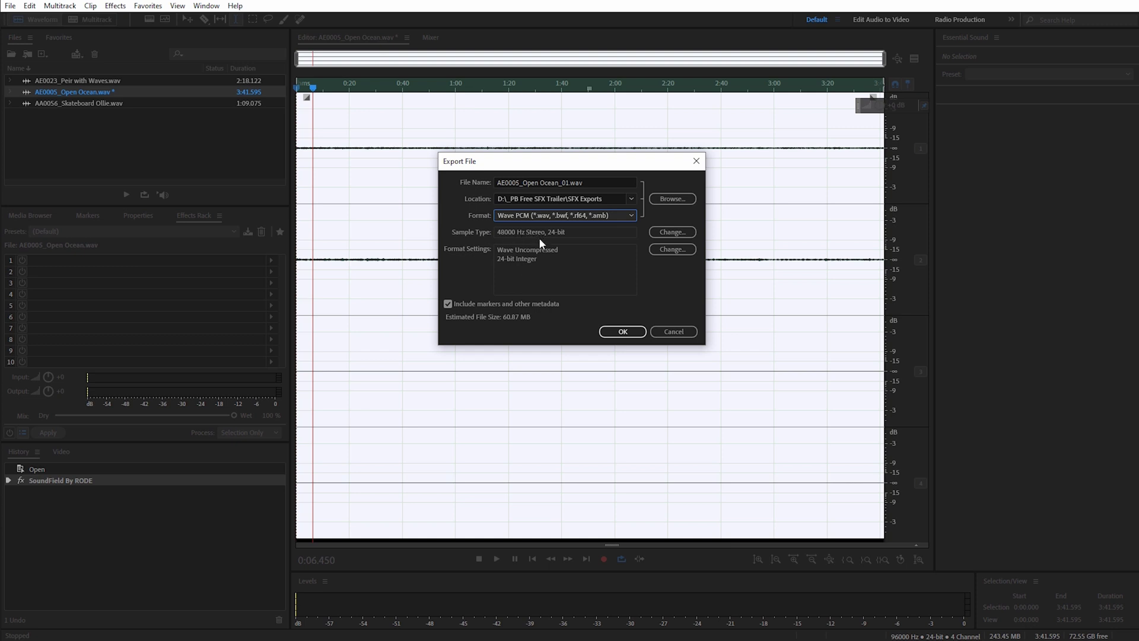
pyautogui.click(668, 235)
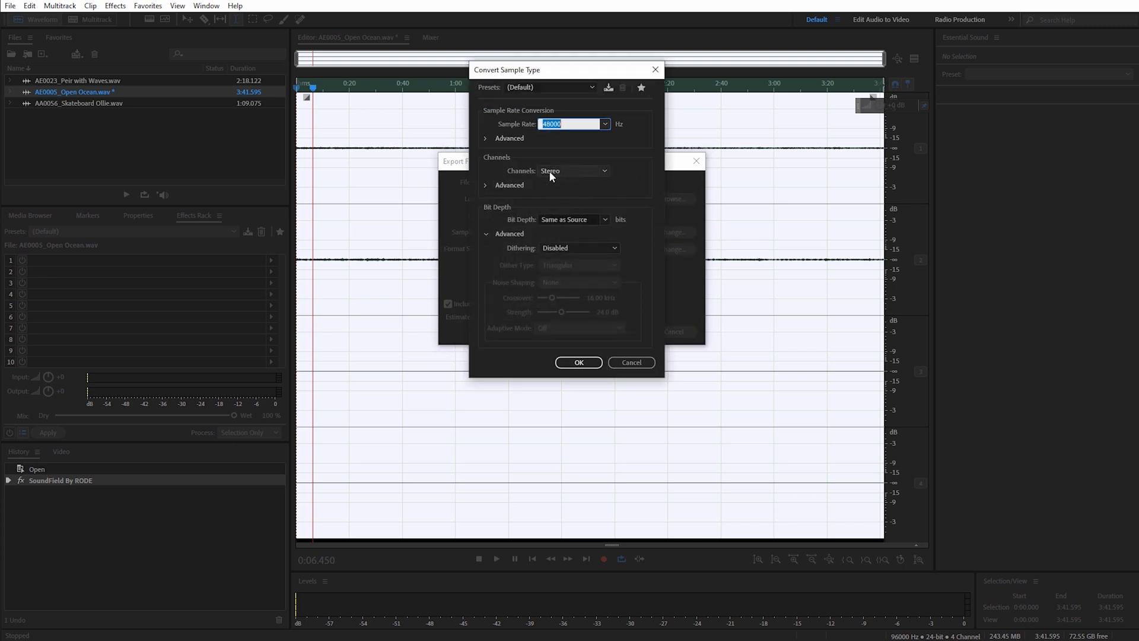
pyautogui.click(583, 362)
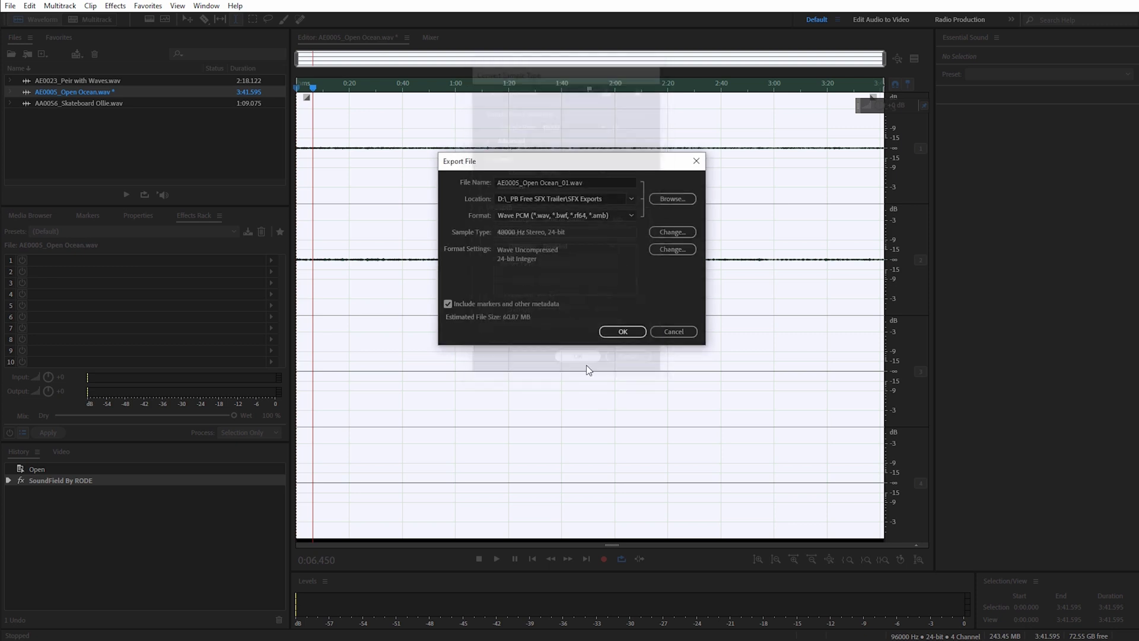
pyautogui.click(621, 333)
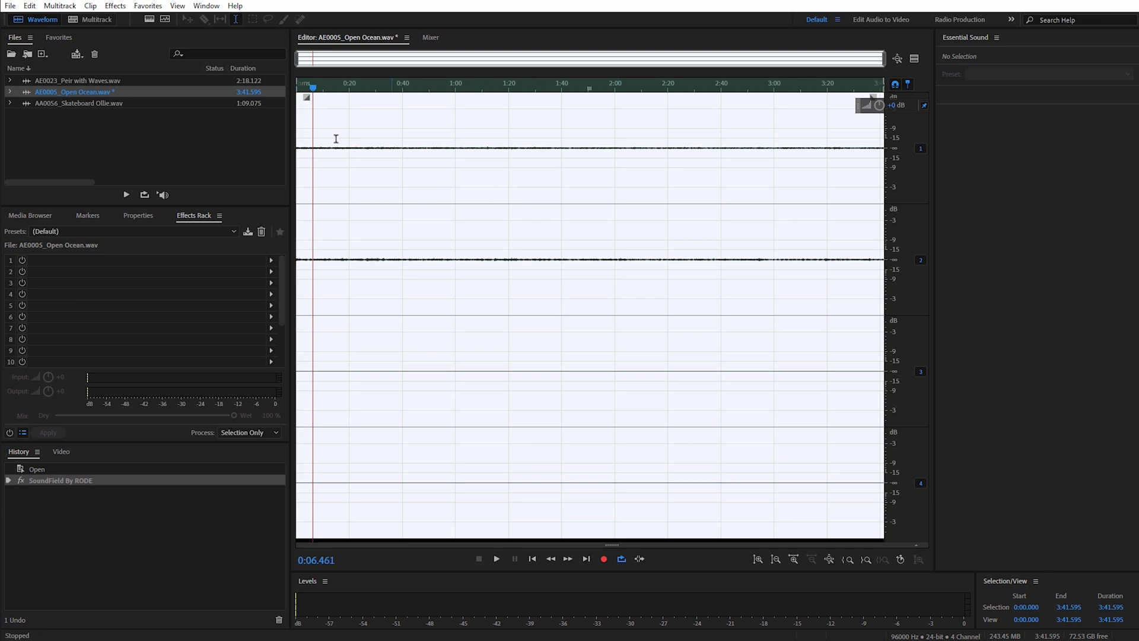
# Step: Open AE0023_Peir with Waves.wav for editing and preview it through the SoundField By RODE effect
pyautogui.doubleClick(86, 81)
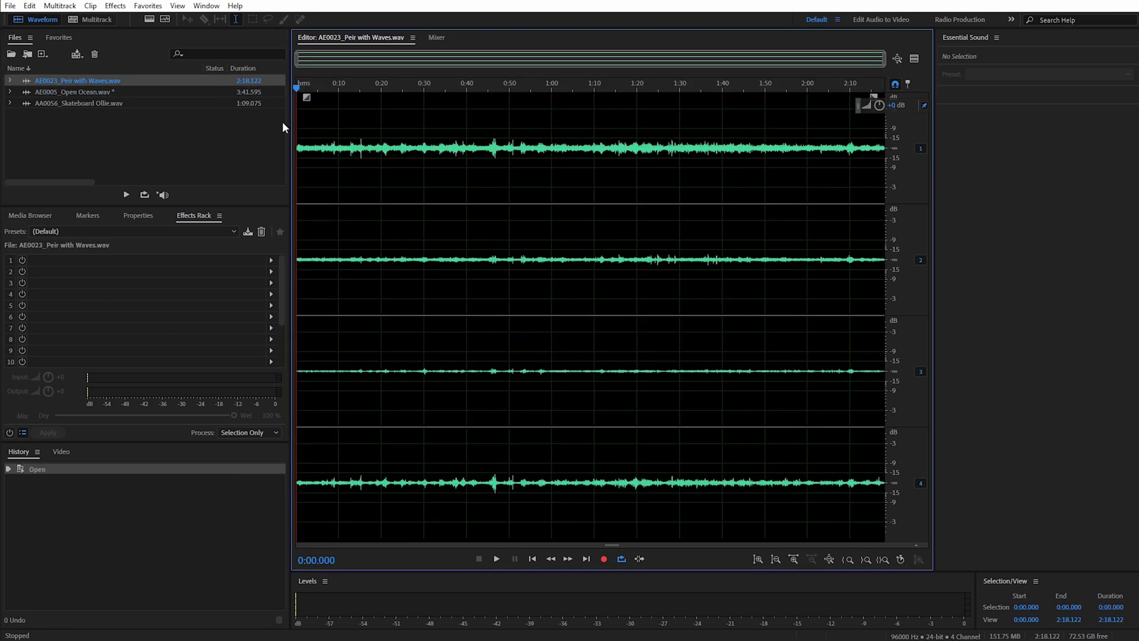
pyautogui.click(115, 6)
pyautogui.moveTo(187, 285)
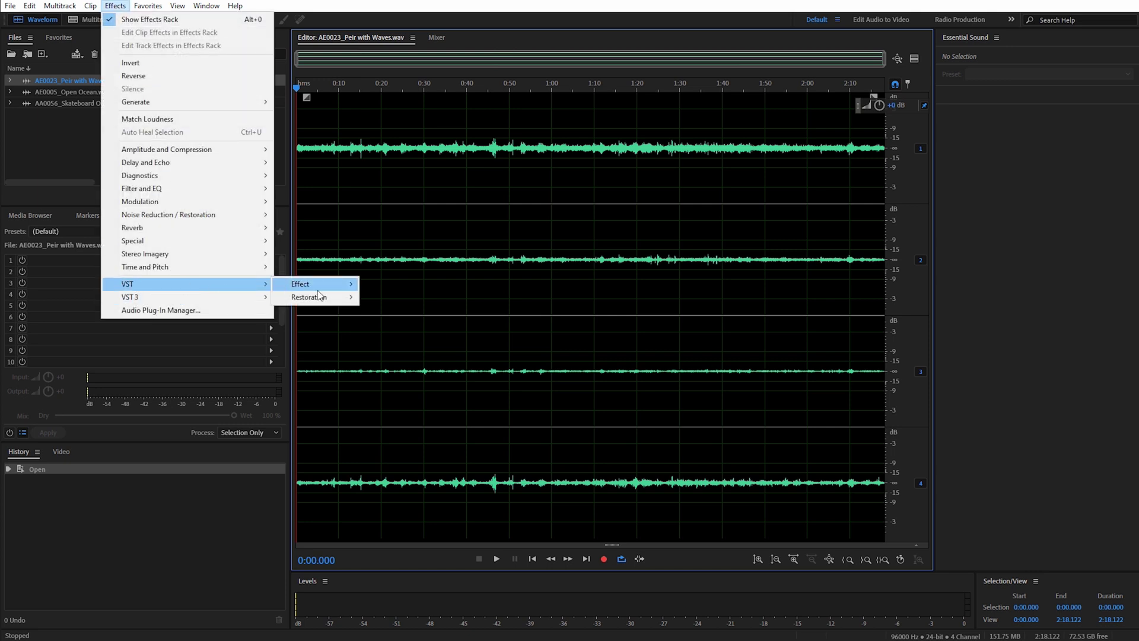
pyautogui.moveTo(332, 285)
pyautogui.moveTo(409, 297)
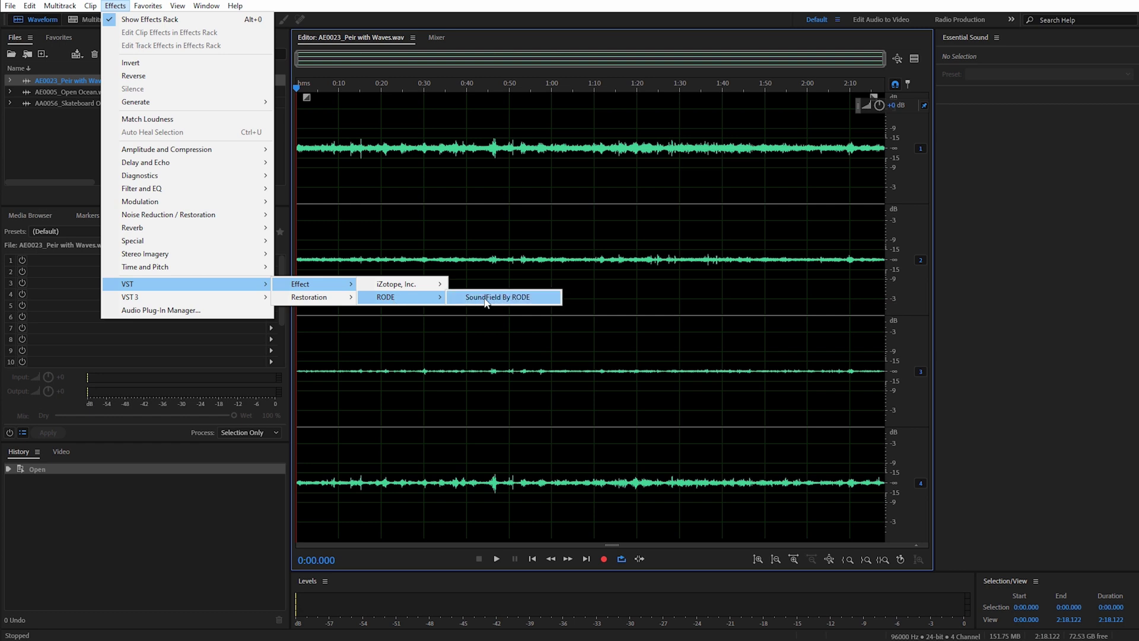
pyautogui.click(490, 301)
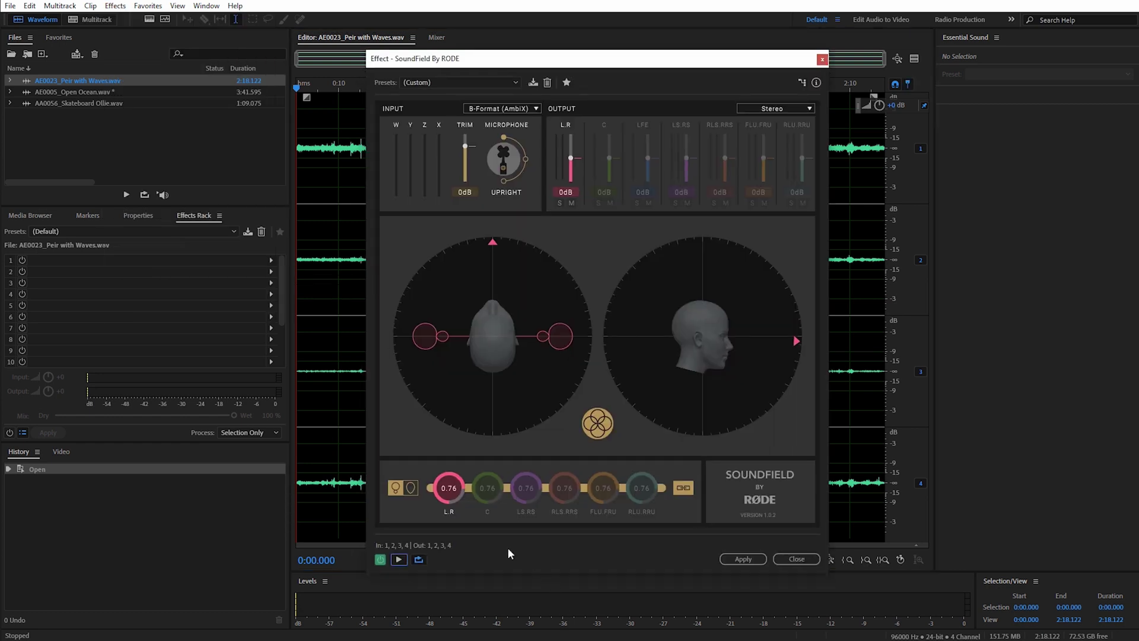
pyautogui.click(399, 562)
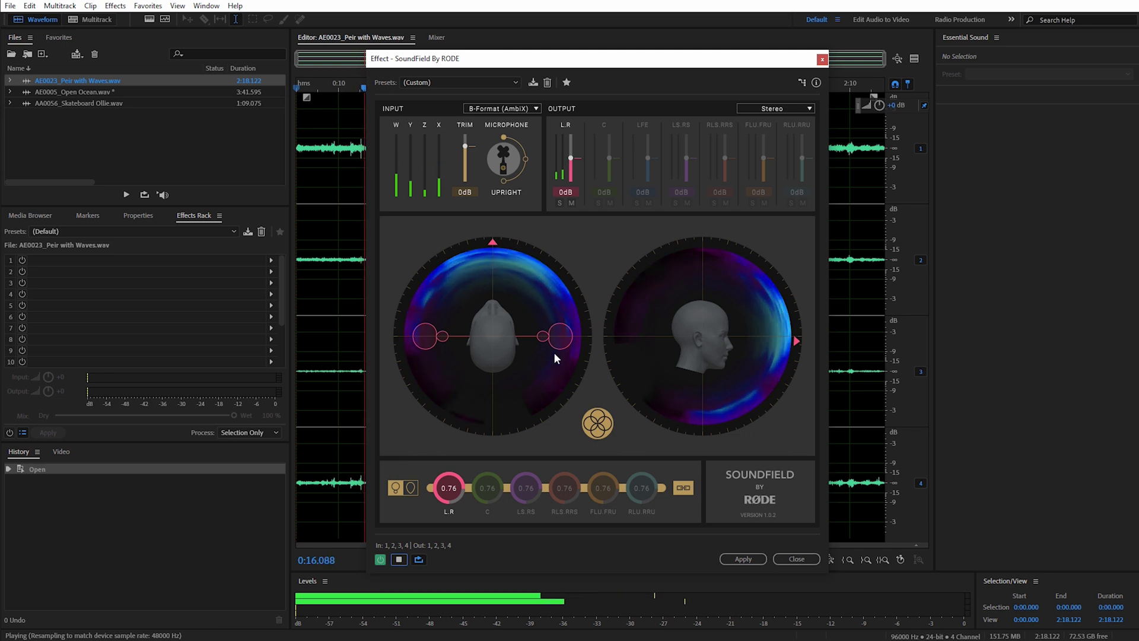
# Step: Audition the pier recording with the L.R pair at 55°, converged in front, turned slightly left of front, and spread wide
pyautogui.moveTo(560, 343)
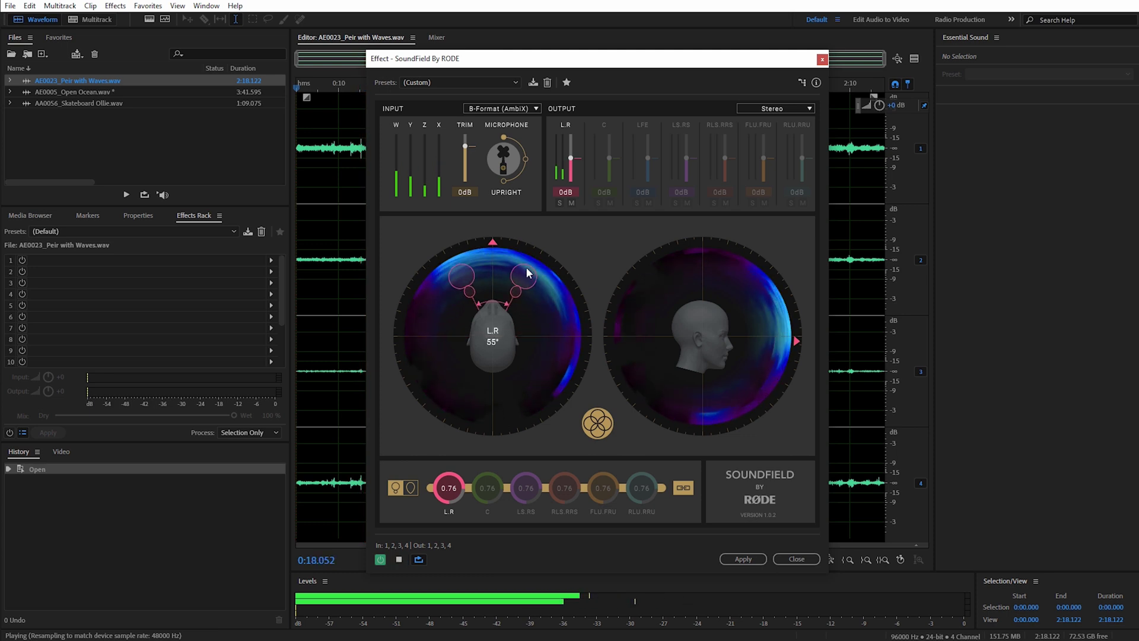
pyautogui.moveTo(517, 264); pyautogui.dragTo(508, 260)
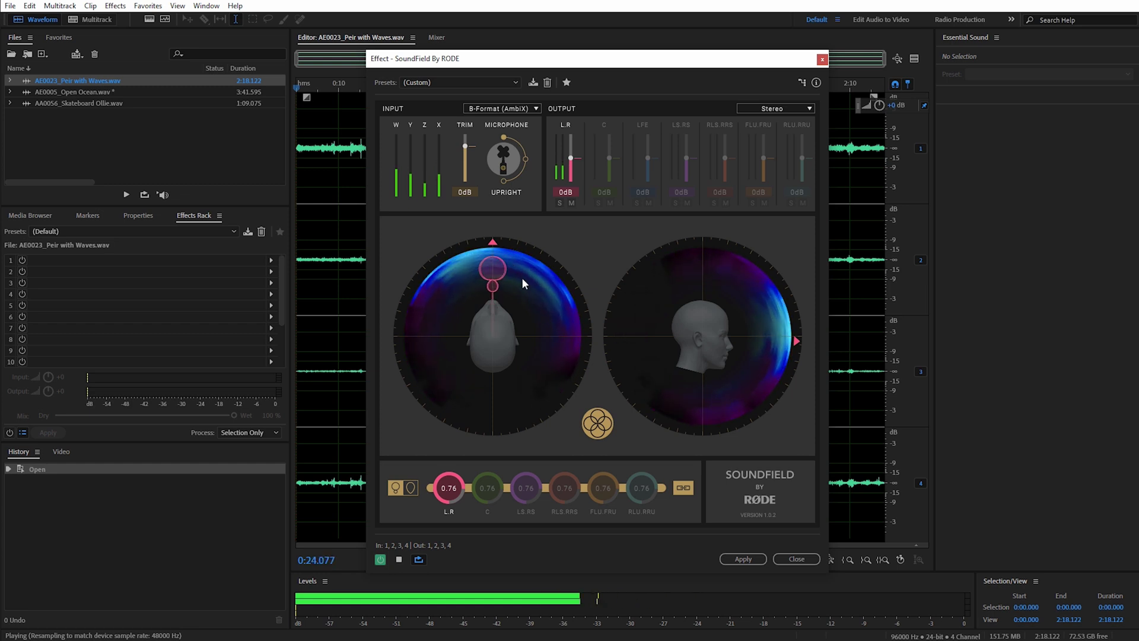
pyautogui.moveTo(496, 246); pyautogui.dragTo(492, 245)
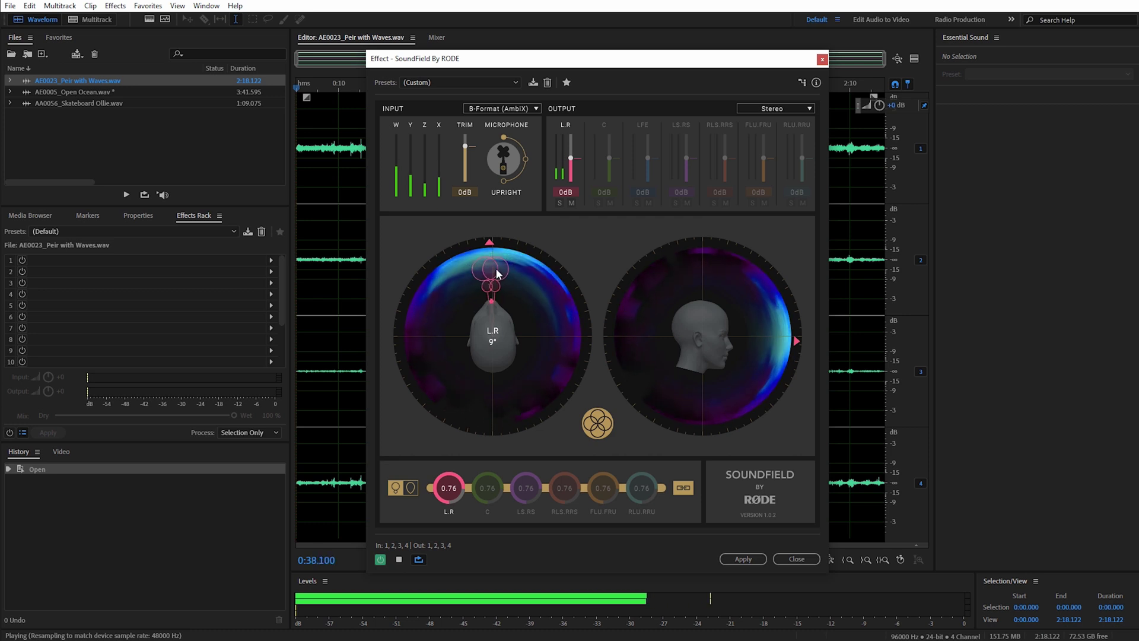
pyautogui.moveTo(529, 298); pyautogui.dragTo(542, 334)
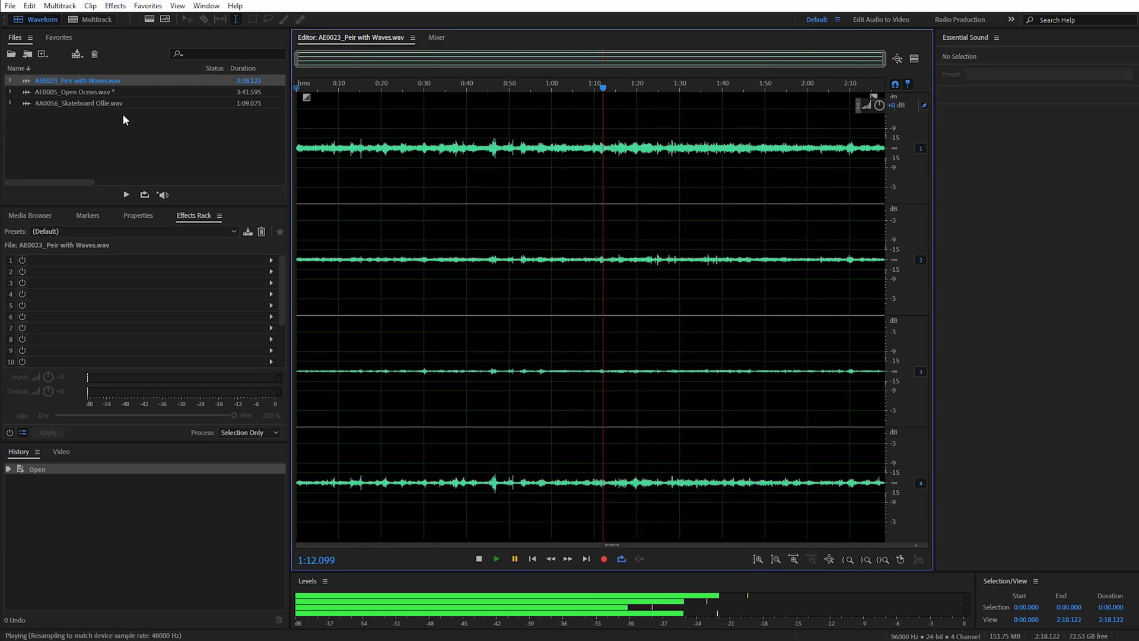
# Step: Open AA0056_Skateboard Ollie.wav for editing and preview it through the SoundField By RODE effect
pyautogui.click(91, 104)
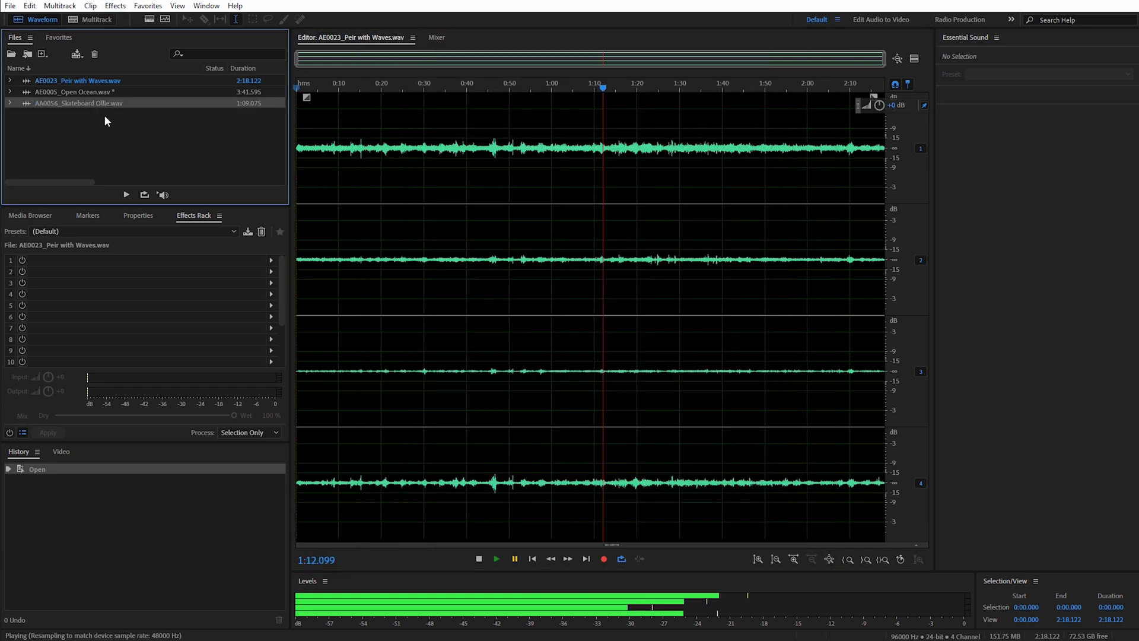
pyautogui.doubleClick(72, 104)
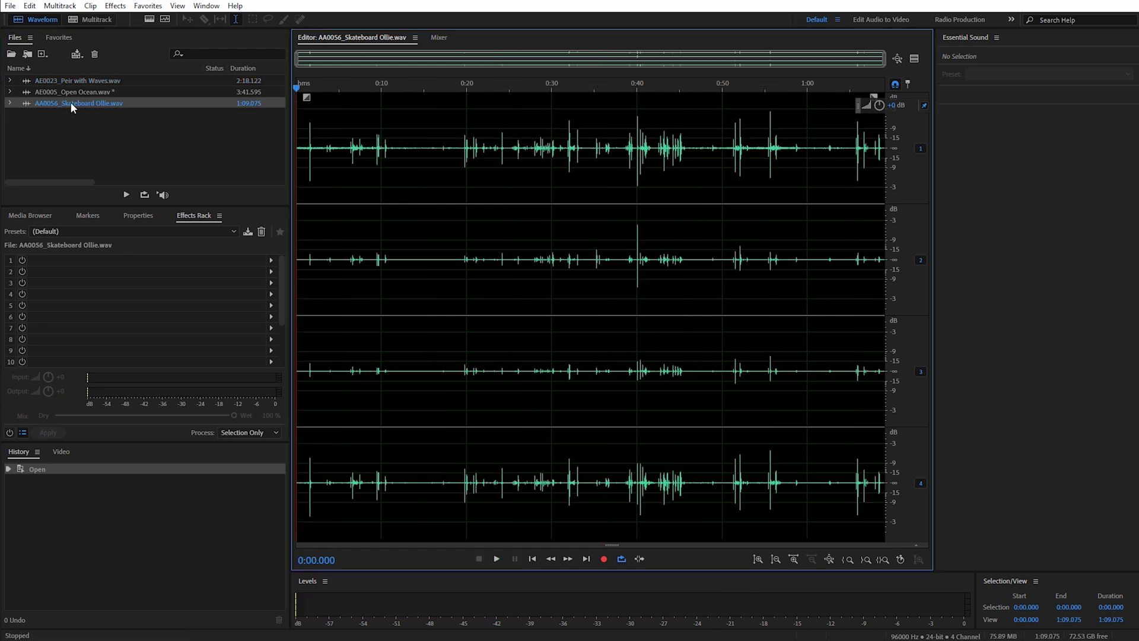
pyautogui.click(115, 7)
pyautogui.moveTo(158, 286)
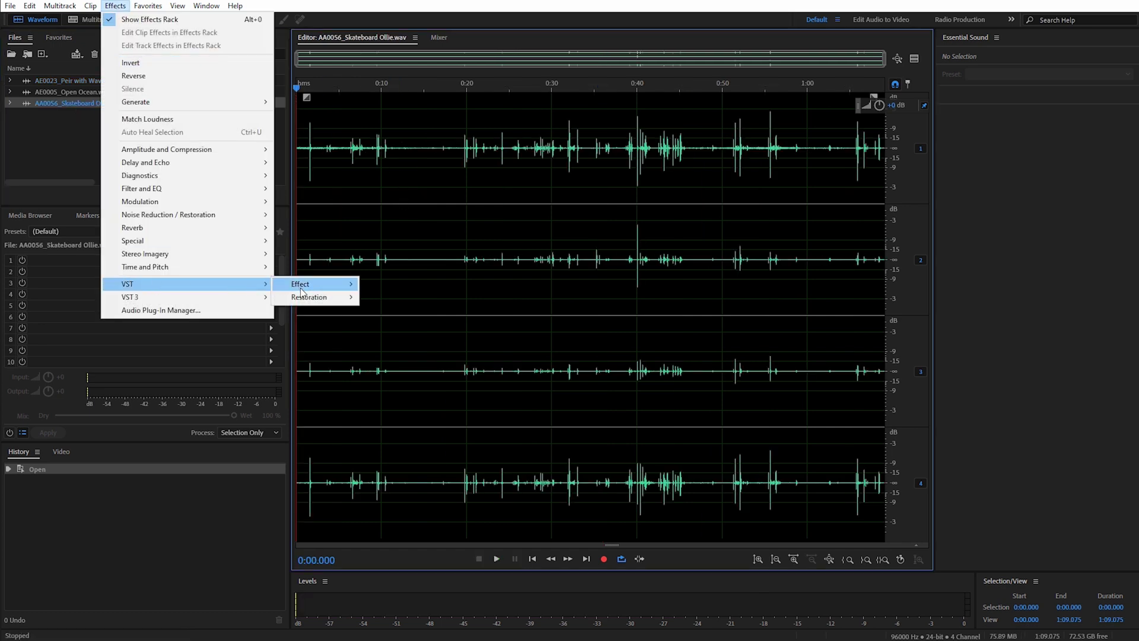
pyautogui.moveTo(302, 288)
pyautogui.click(497, 299)
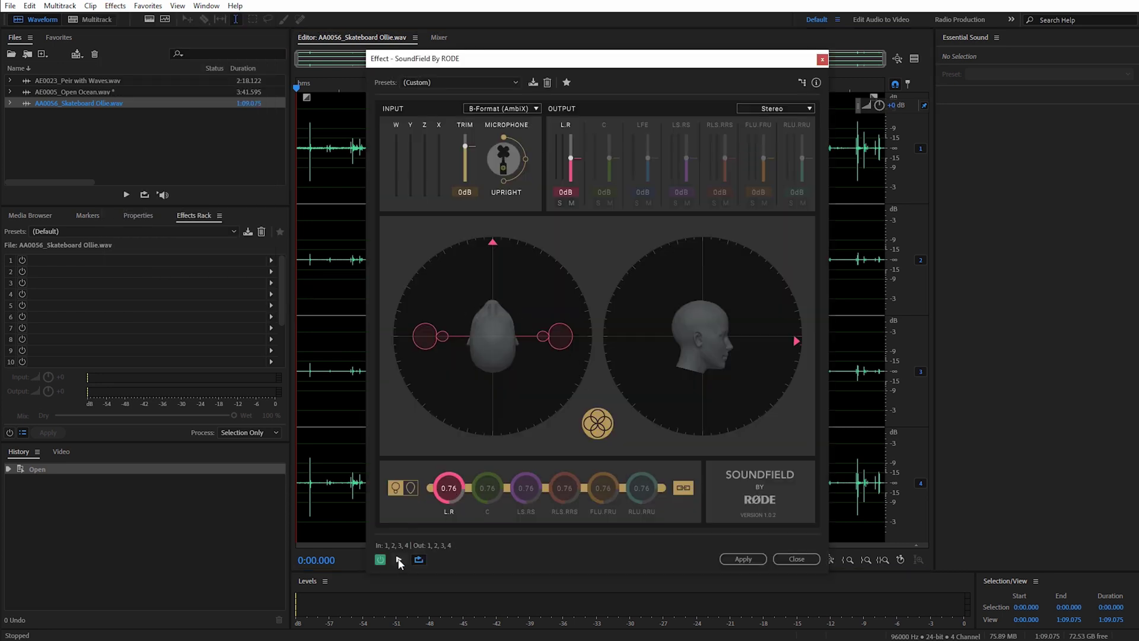
pyautogui.click(399, 560)
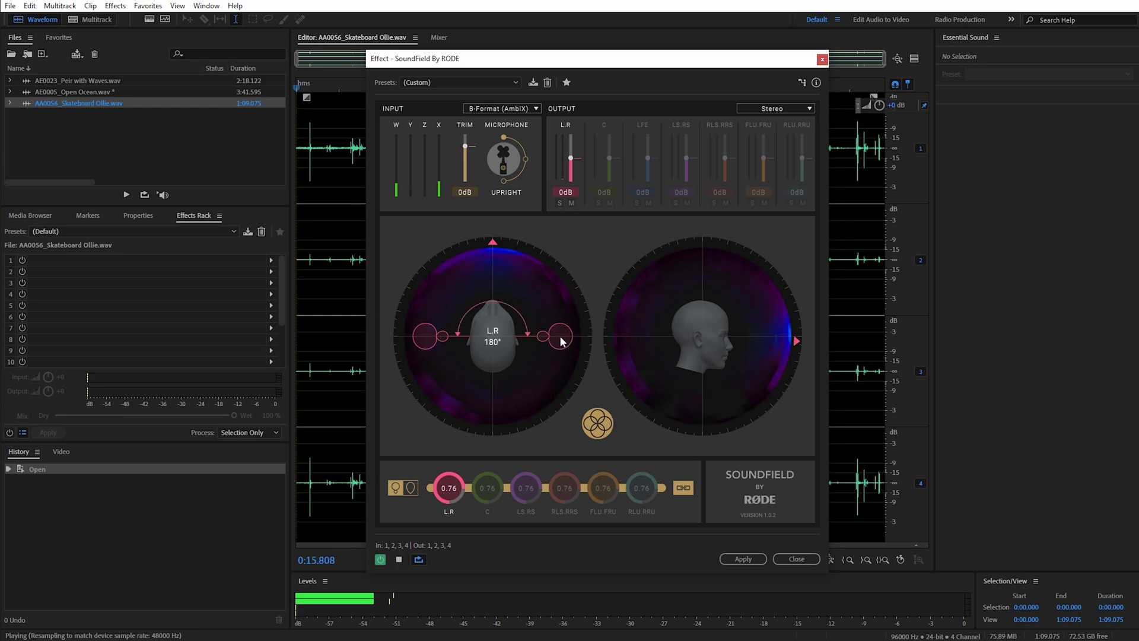
# Step: Try narrowing the L.R pair to about 2° with a slight change of vertical tilt, and spread it to opposite sides again
pyautogui.moveTo(562, 340); pyautogui.dragTo(507, 264)
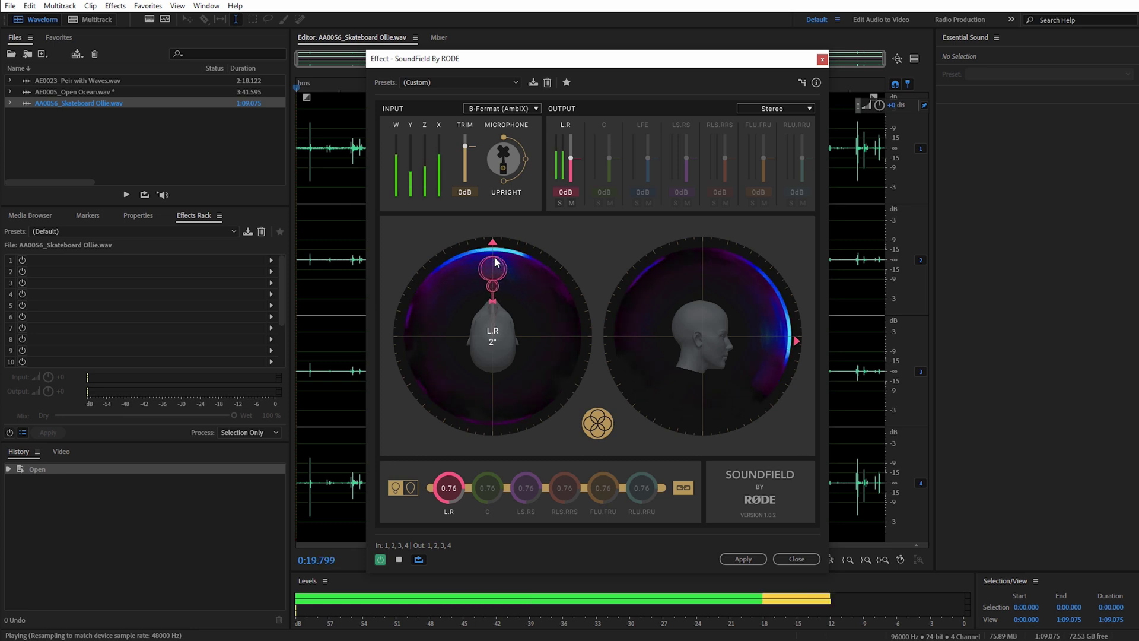
pyautogui.moveTo(798, 347)
pyautogui.moveTo(798, 347); pyautogui.dragTo(797, 342)
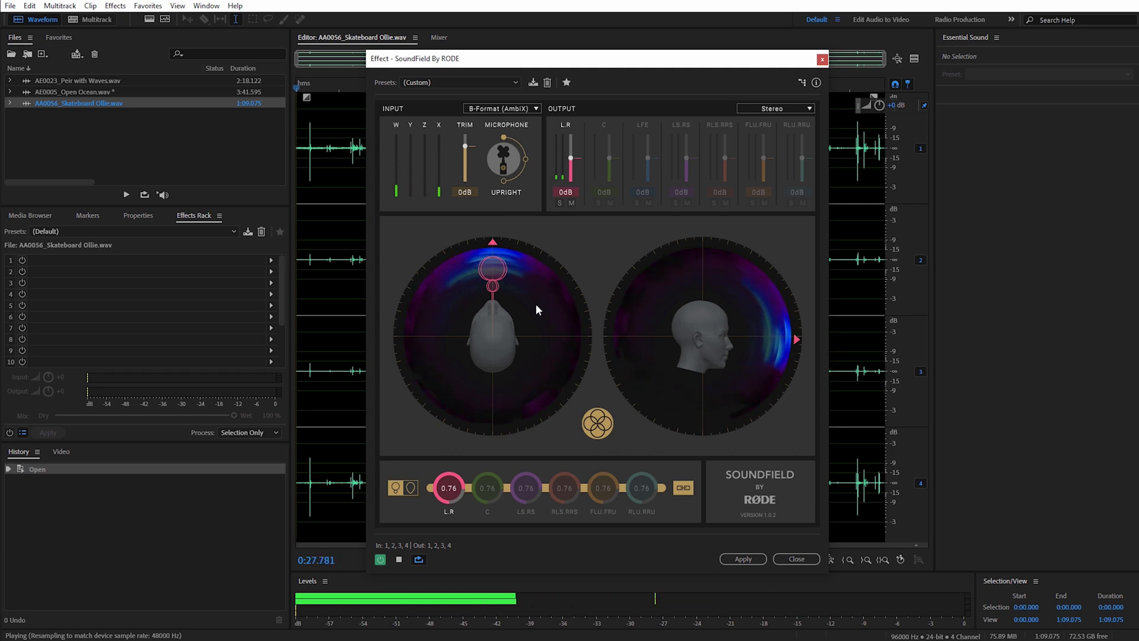
pyautogui.moveTo(493, 270); pyautogui.dragTo(578, 353)
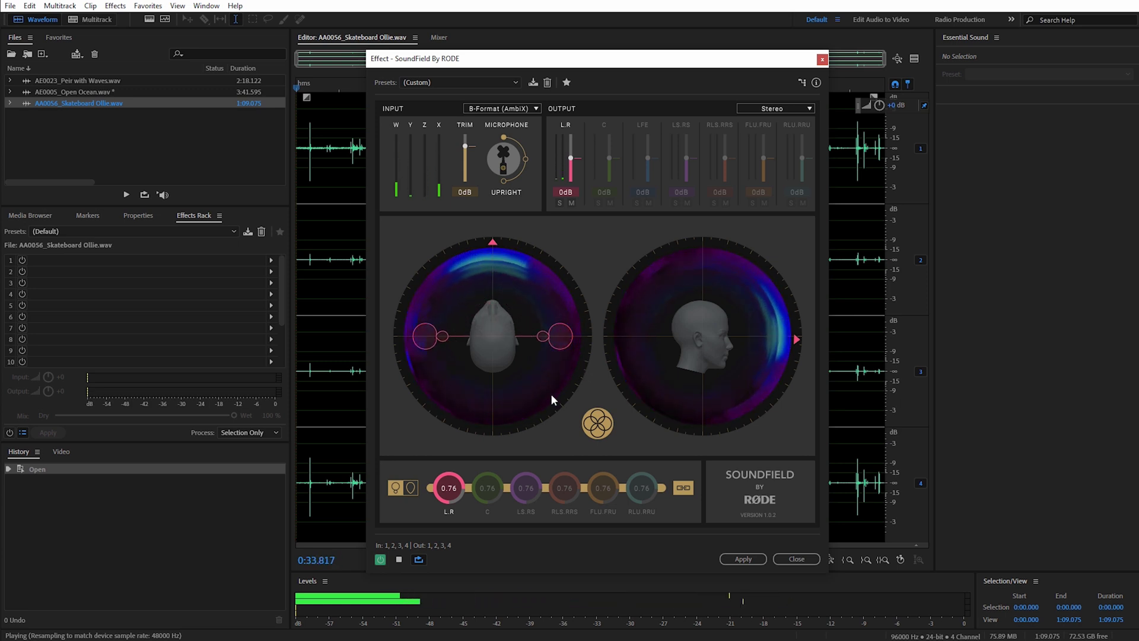
# Step: Apply the effect to the skateboard recording with Mono output and the virtual microphone aimed level and slightly right of front
pyautogui.click(775, 108)
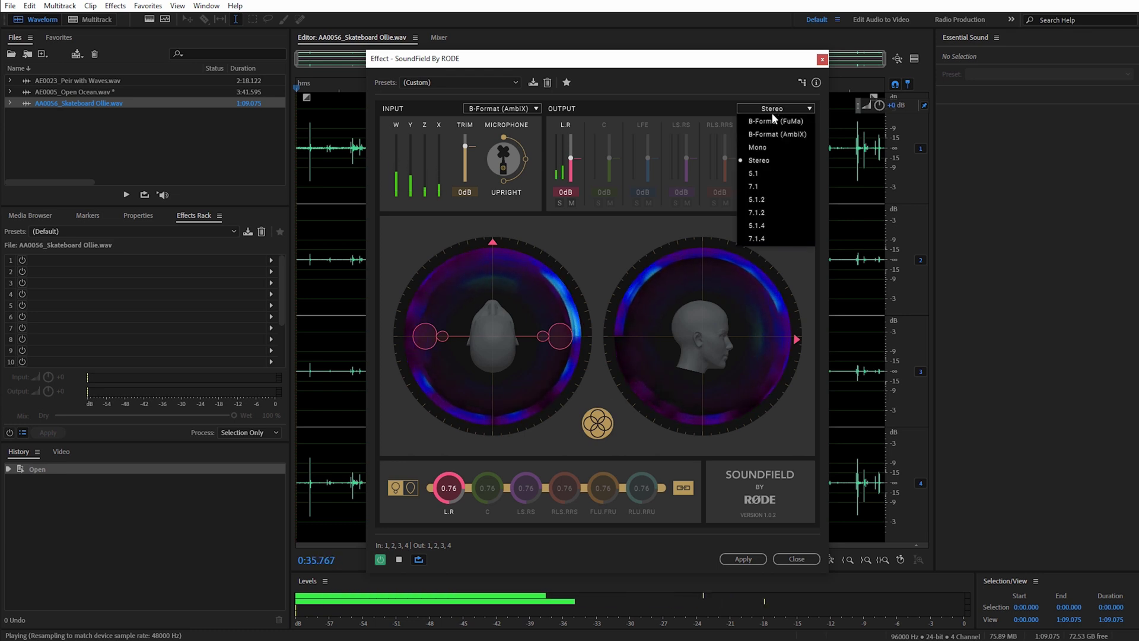
pyautogui.click(768, 147)
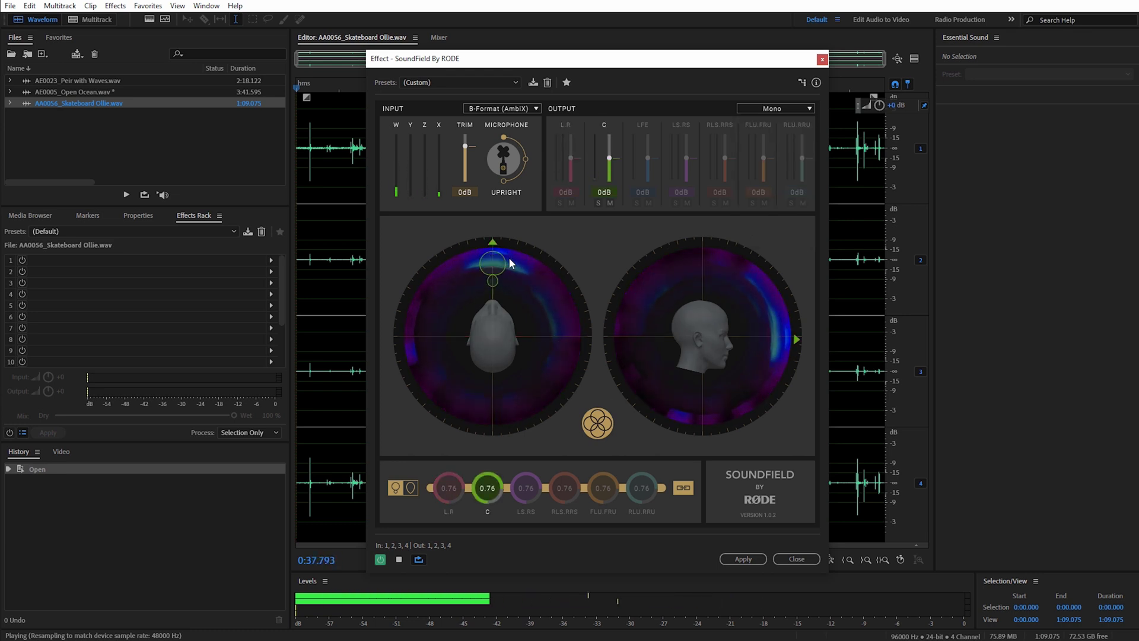
pyautogui.moveTo(519, 267)
pyautogui.mouseDown()
pyautogui.moveTo(541, 254)
pyautogui.moveTo(504, 250)
pyautogui.mouseUp()
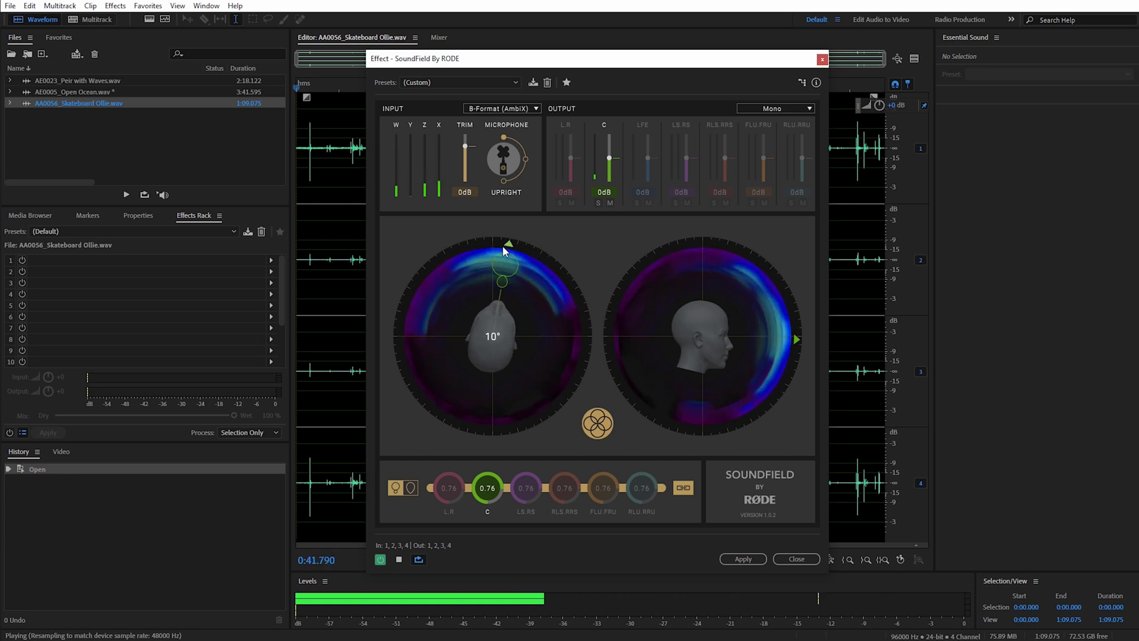
pyautogui.moveTo(796, 340); pyautogui.dragTo(796, 336)
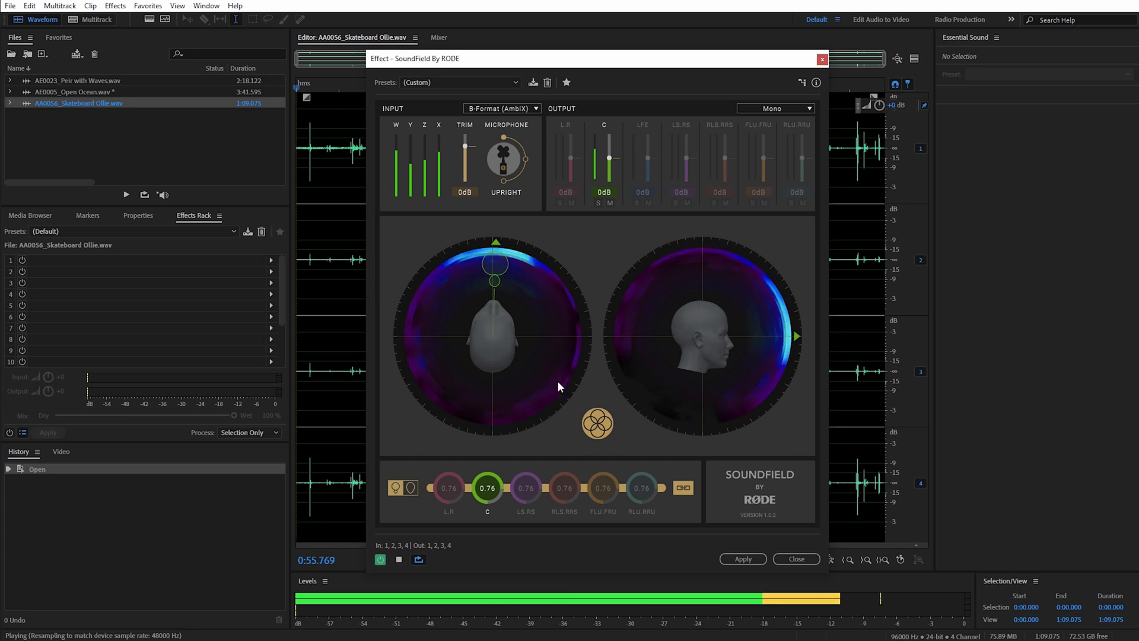
pyautogui.click(742, 559)
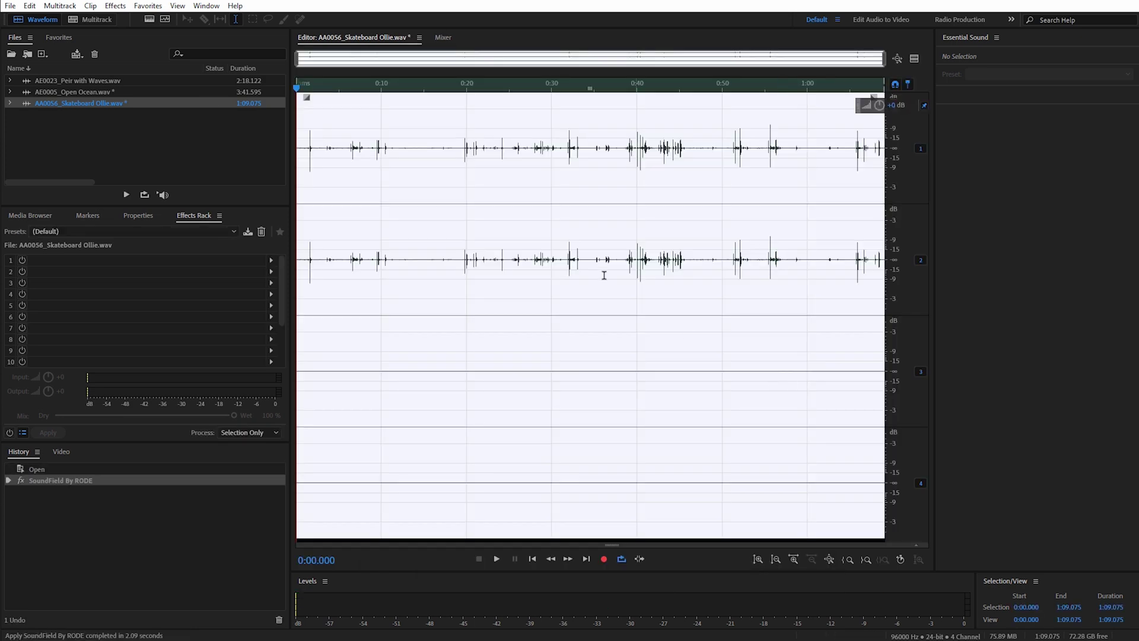
# Step: Play back the decoded skateboard recording from about 0:38.785
pyautogui.moveTo(638, 93); pyautogui.dragTo(627, 90)
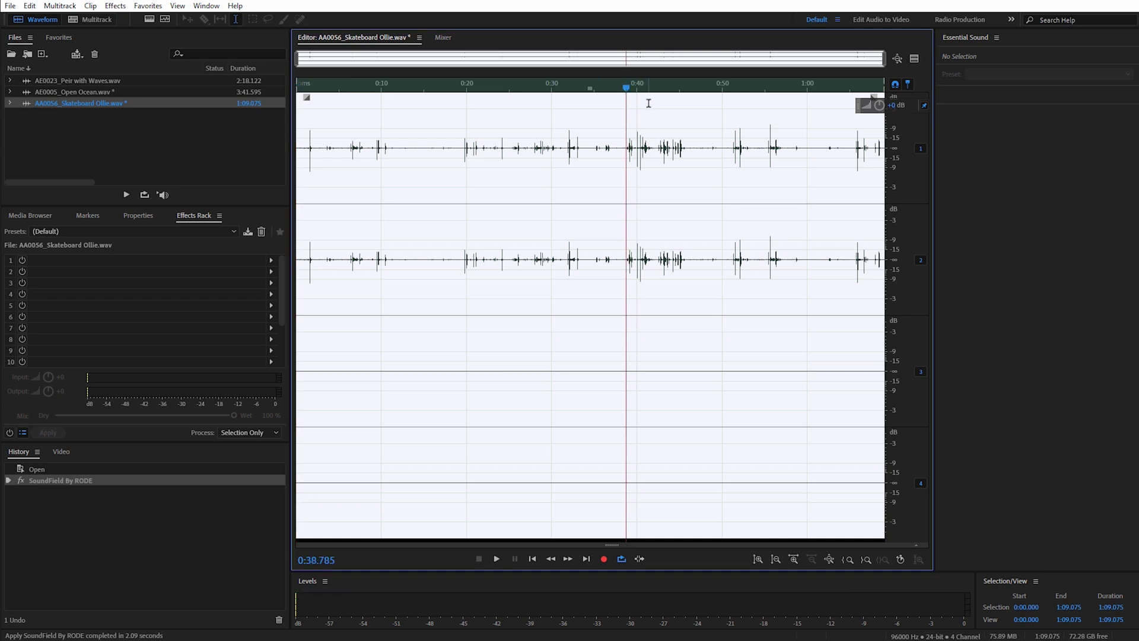
pyautogui.press('space')
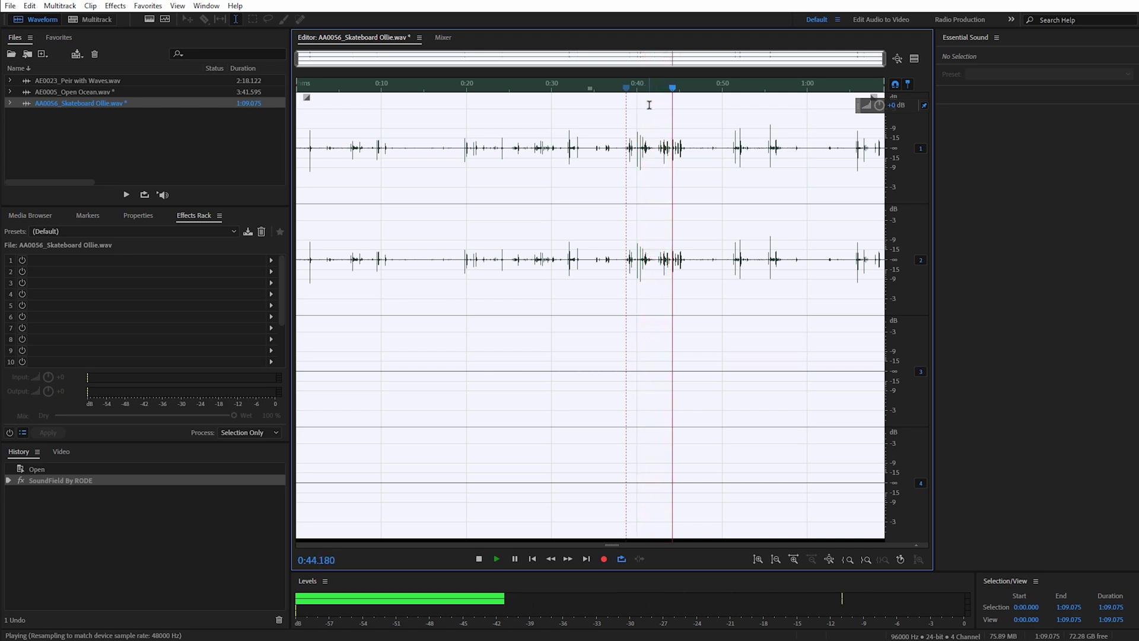
pyautogui.press('space')
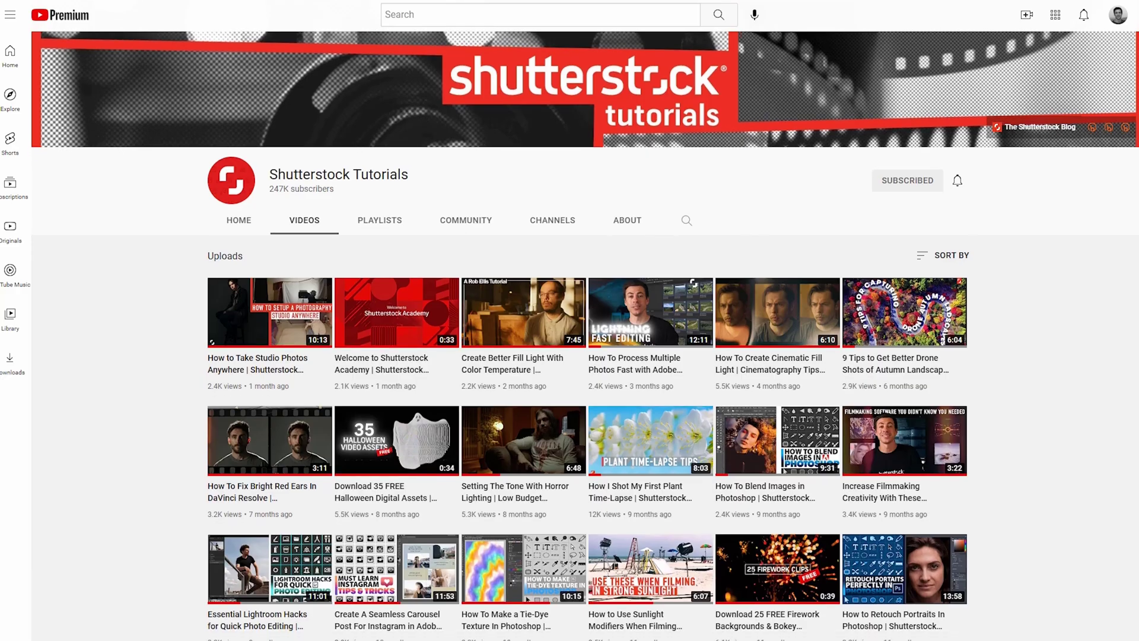
pyautogui.scroll(-2, 585, 335)
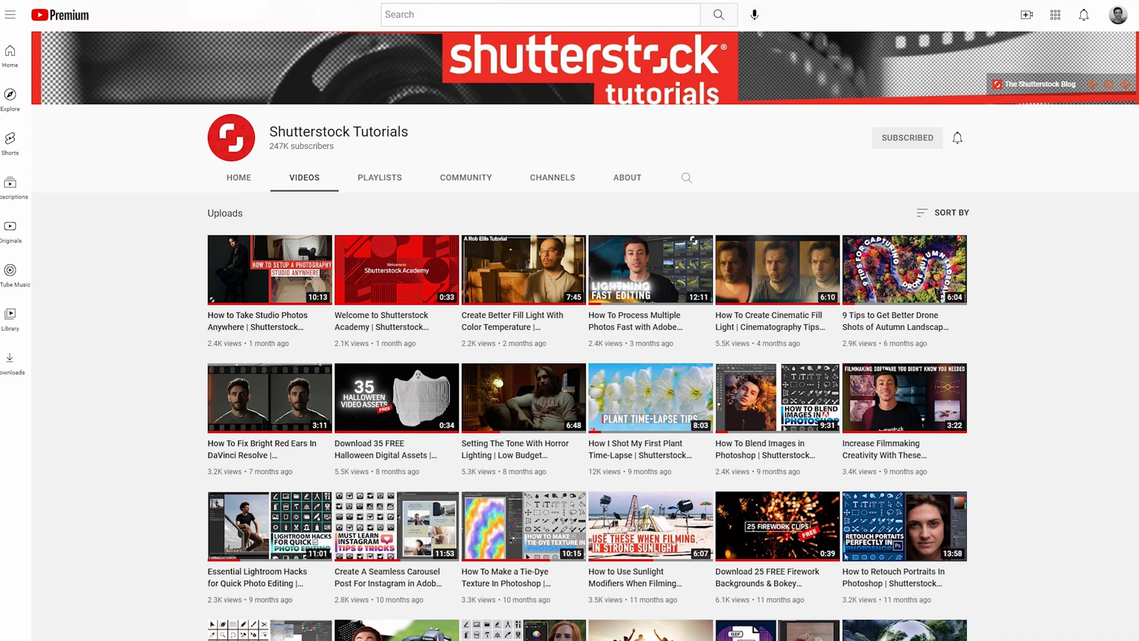